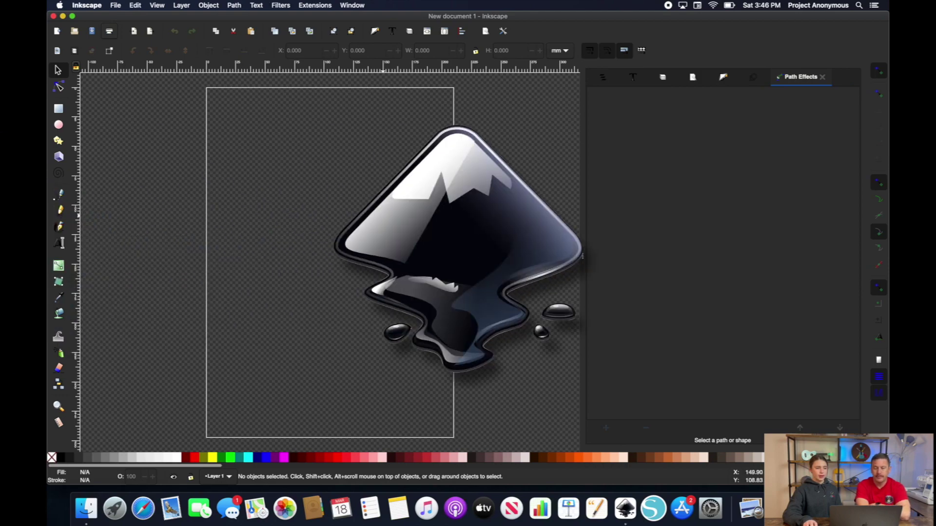
- Create a new document from the 4x4 Hoop template and maximize its window
{"action": "left_click", "coordinate": [115, 6]}
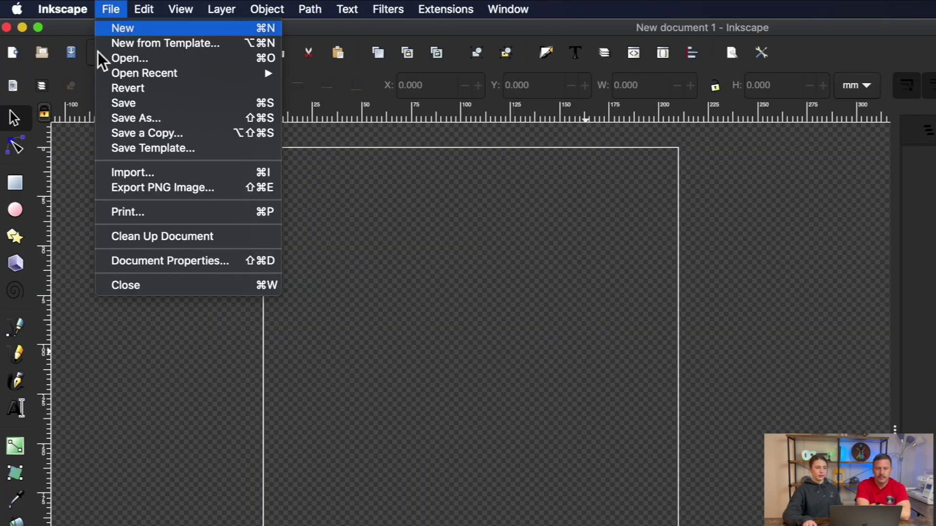
{"action": "left_click", "coordinate": [163, 43]}
{"action": "left_click", "coordinate": [58, 113]}
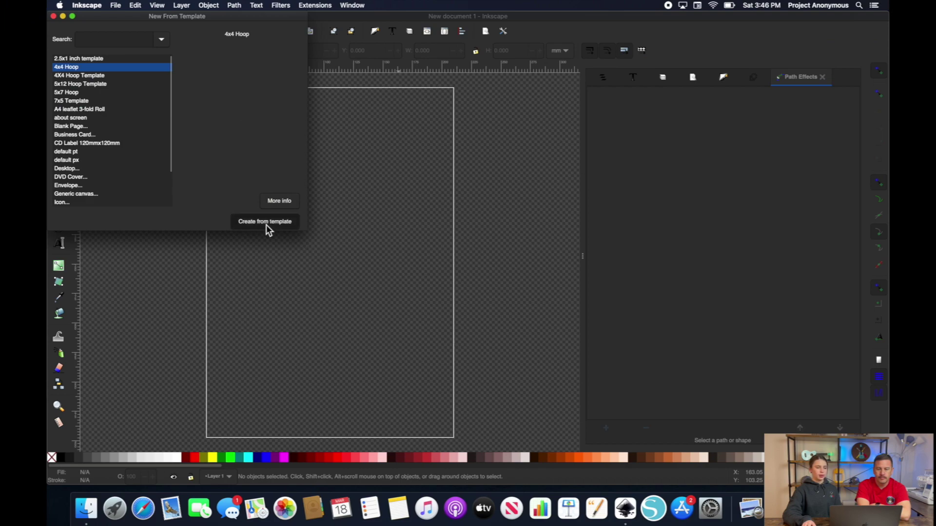
{"action": "left_click", "coordinate": [267, 224]}
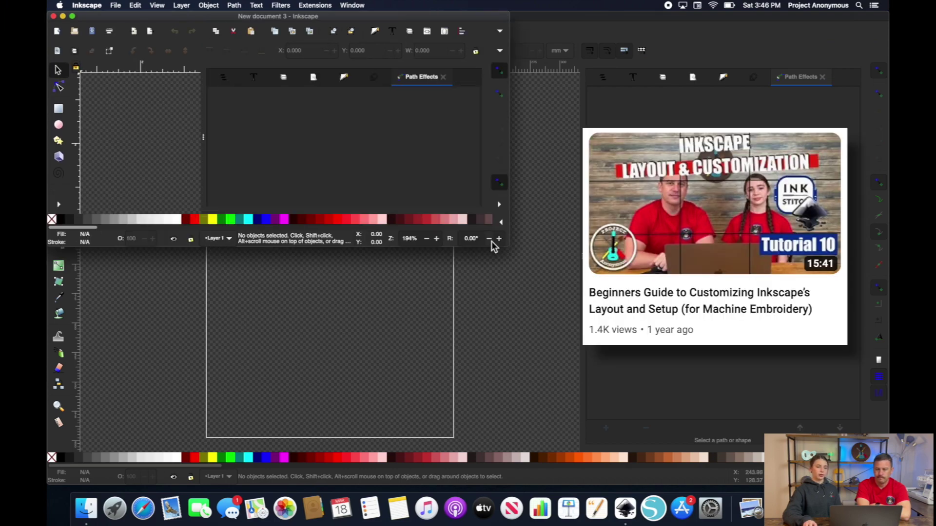
{"action": "left_click", "coordinate": [509, 250]}
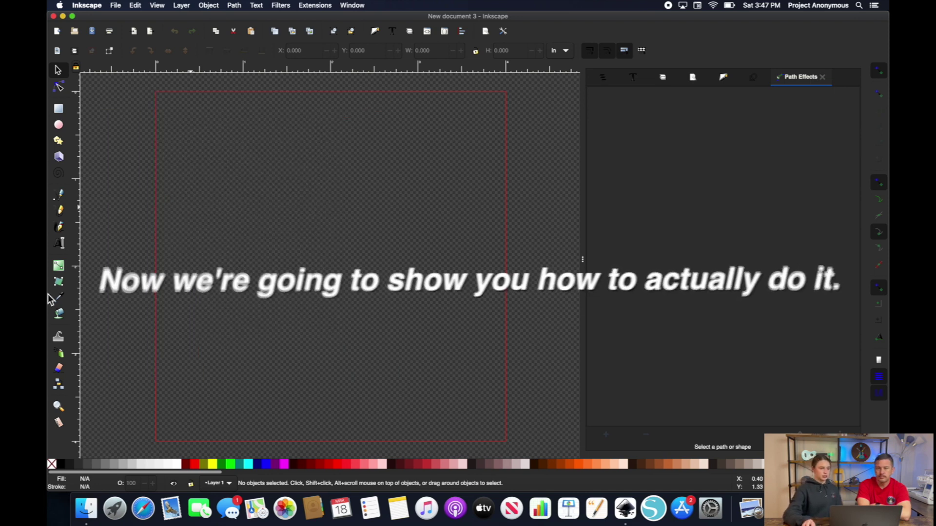
- Type the letter M with the Text tool on the hoop page
{"action": "key", "text": "t"}
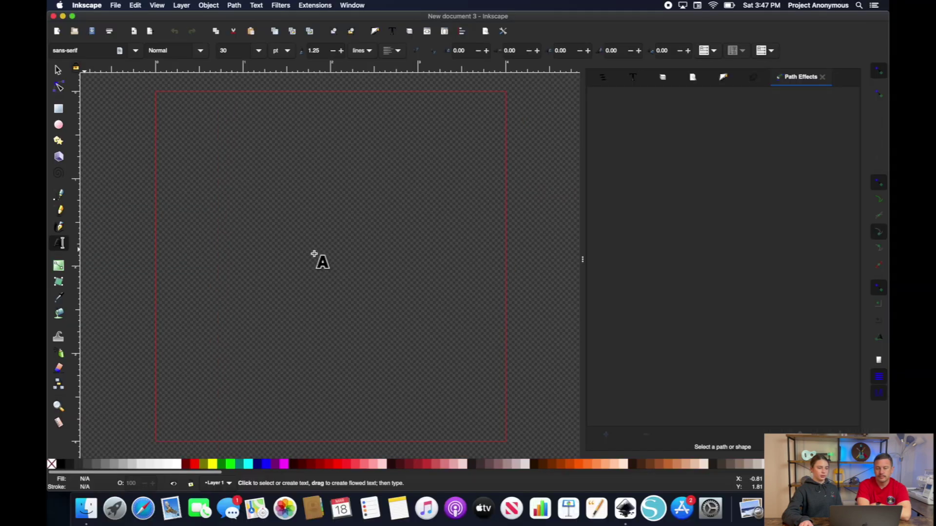
{"action": "left_click", "coordinate": [289, 223]}
{"action": "type", "text": "M"}
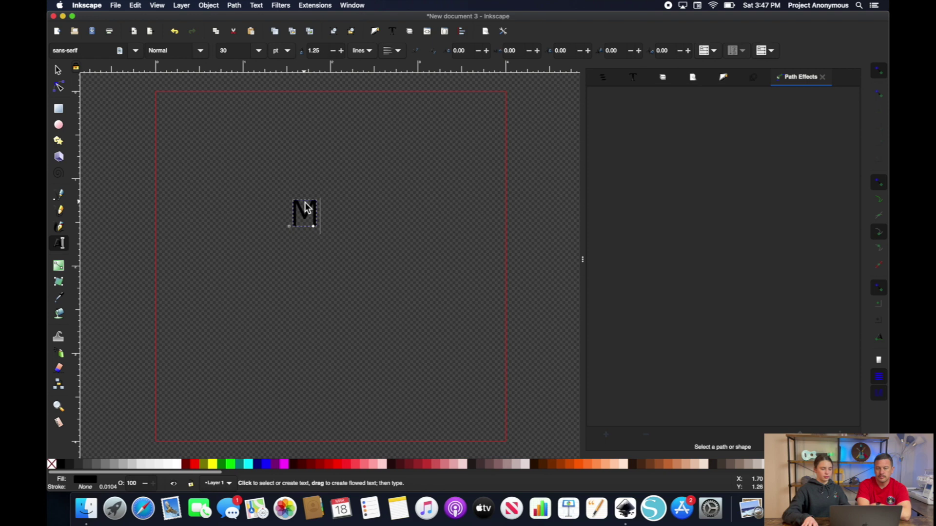
{"action": "left_click", "coordinate": [58, 71]}
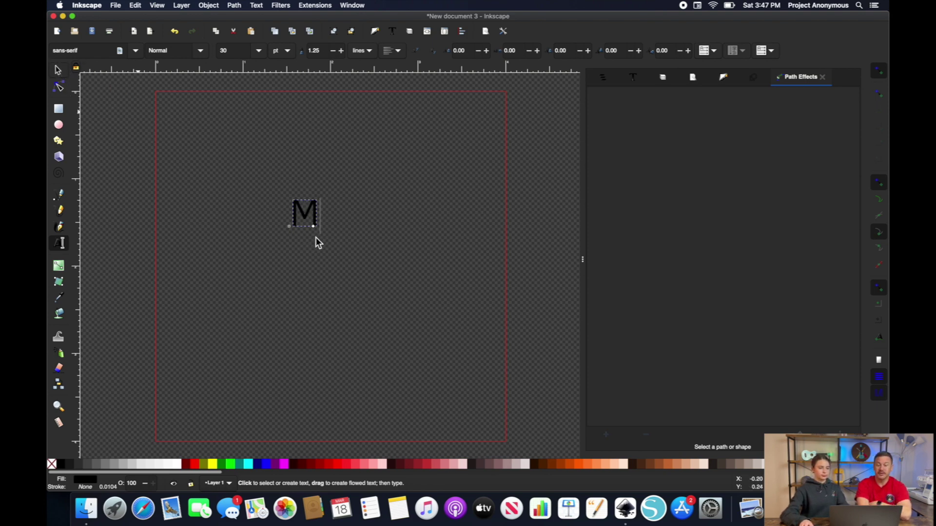
{"action": "key", "text": "super+z"}
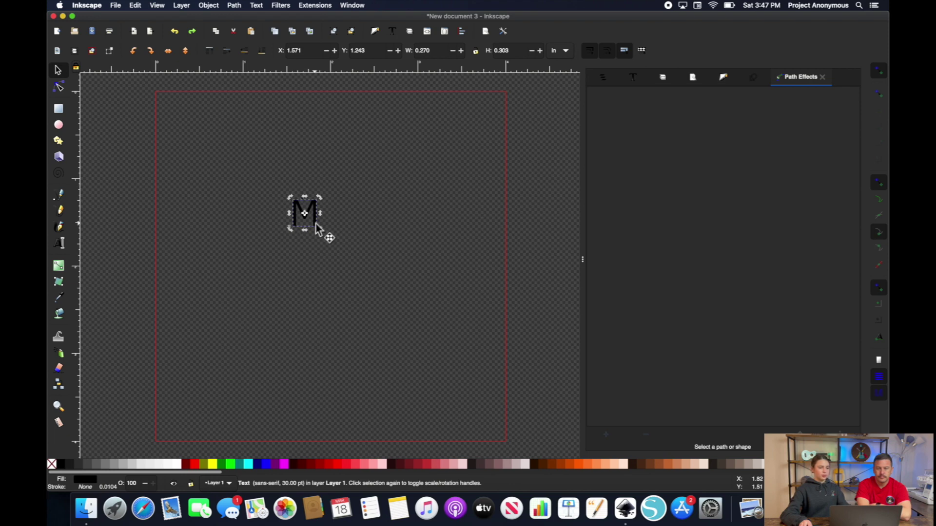
- Set the M to 144 pt Arial Black and return to the Selector tool
{"action": "double_click", "coordinate": [316, 224]}
{"action": "key", "text": "super+a"}
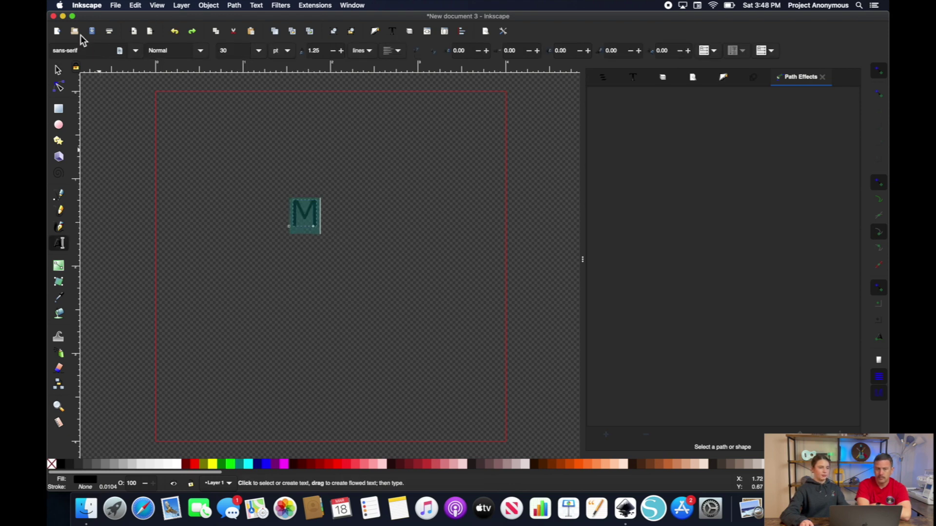
{"action": "left_click", "coordinate": [258, 50]}
{"action": "left_click", "coordinate": [226, 316]}
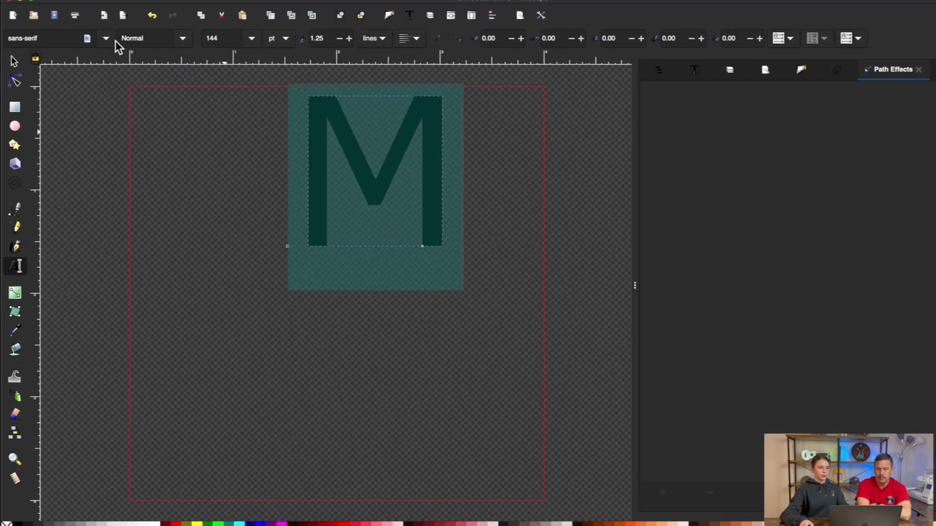
{"action": "left_click", "coordinate": [135, 50]}
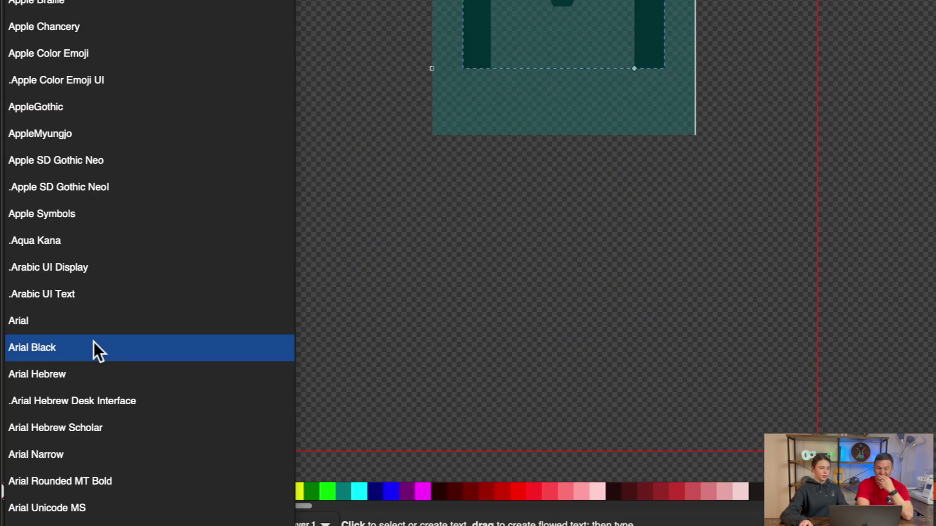
{"action": "key", "text": "Escape"}
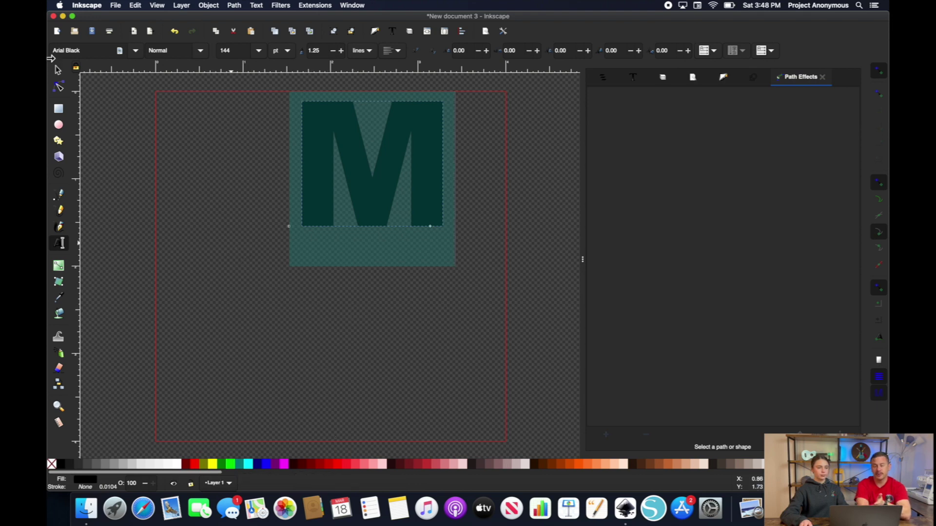
{"action": "left_click", "coordinate": [58, 69]}
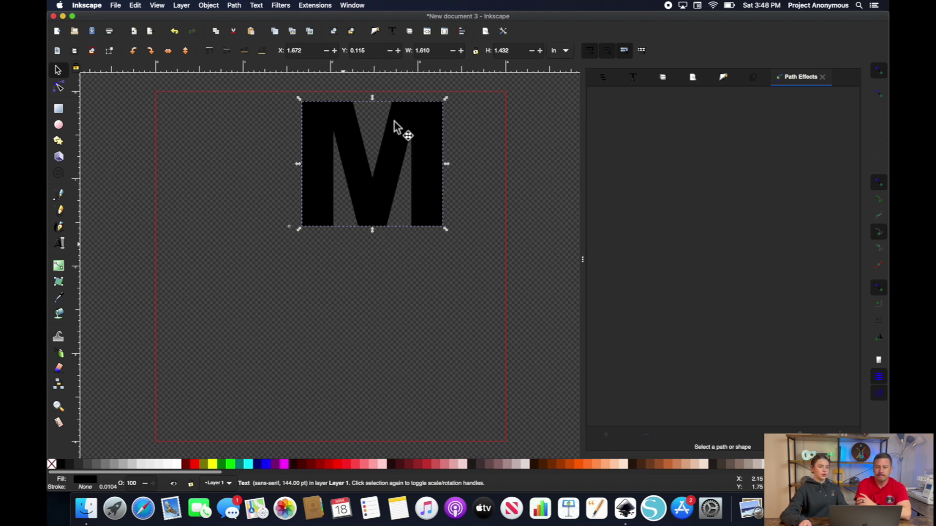
- Move the M into place and make a red duplicate of it in place
{"action": "left_click_drag", "start_coordinate": [339, 157], "coordinate": [316, 237]}
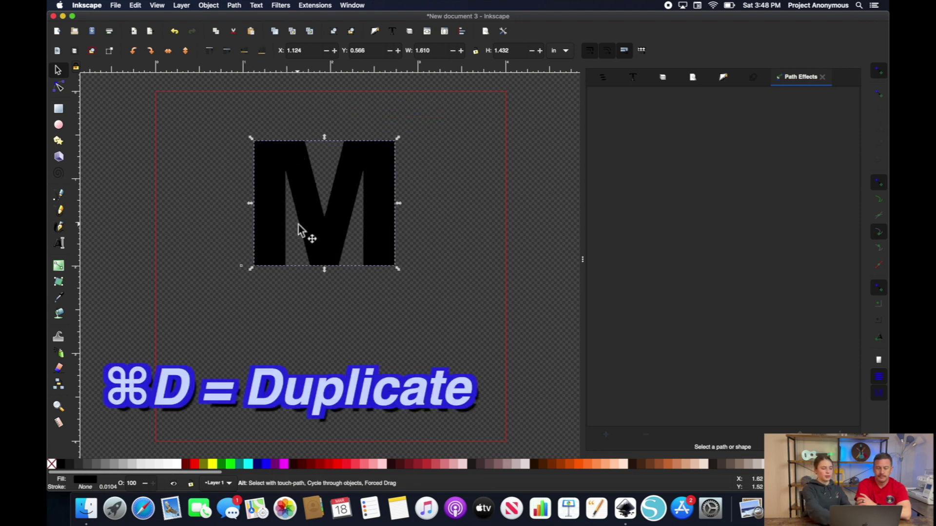
{"action": "key", "text": "super+d"}
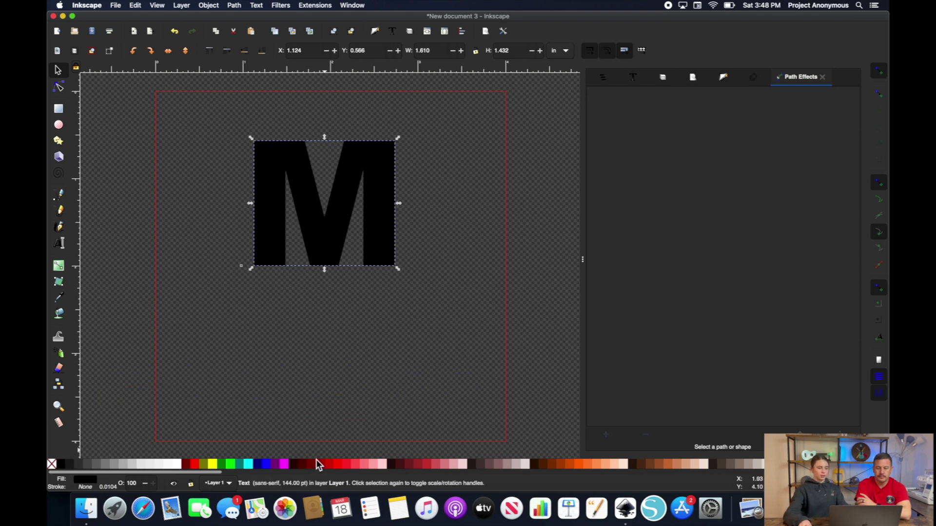
{"action": "left_click", "coordinate": [337, 463]}
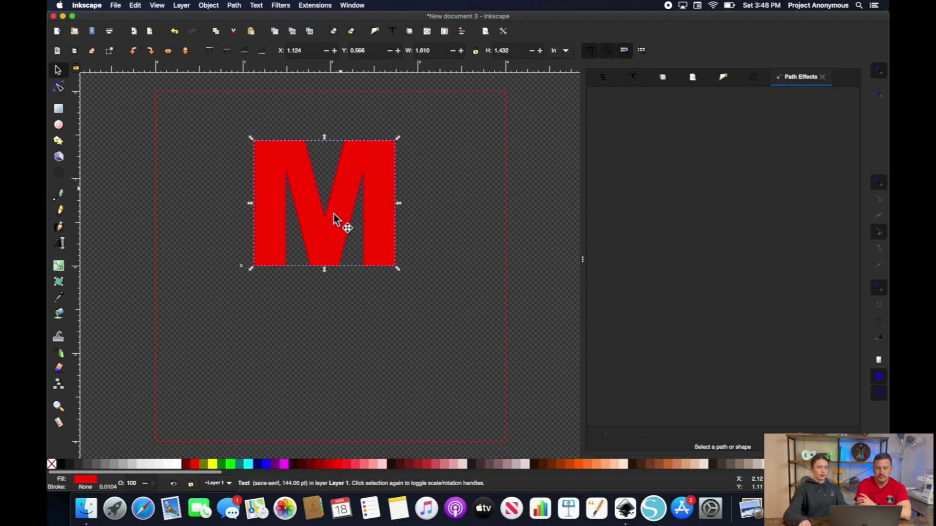
{"action": "left_click_drag", "start_coordinate": [340, 222], "coordinate": [408, 178]}
{"action": "key", "text": "super+z"}
- Outset the red copy into a border and lower it behind the black M
{"action": "left_click", "coordinate": [234, 5]}
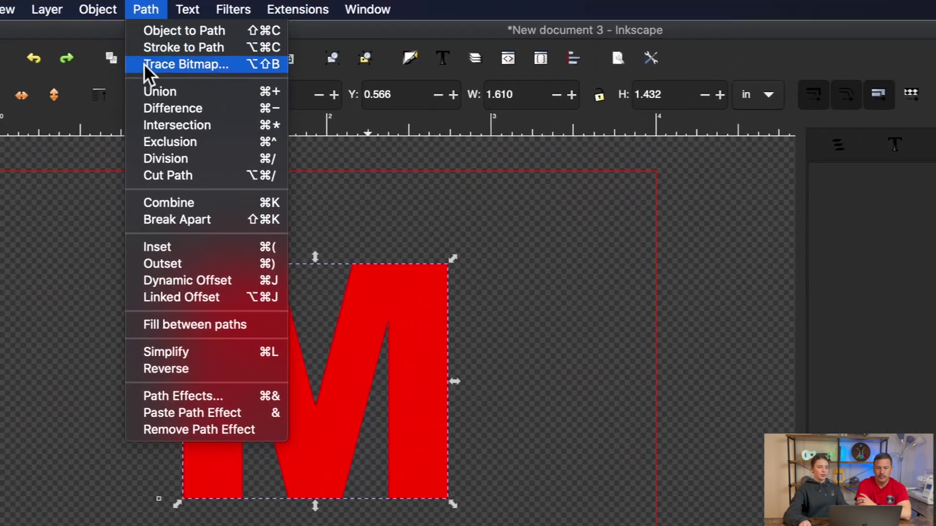
{"action": "left_click", "coordinate": [212, 257]}
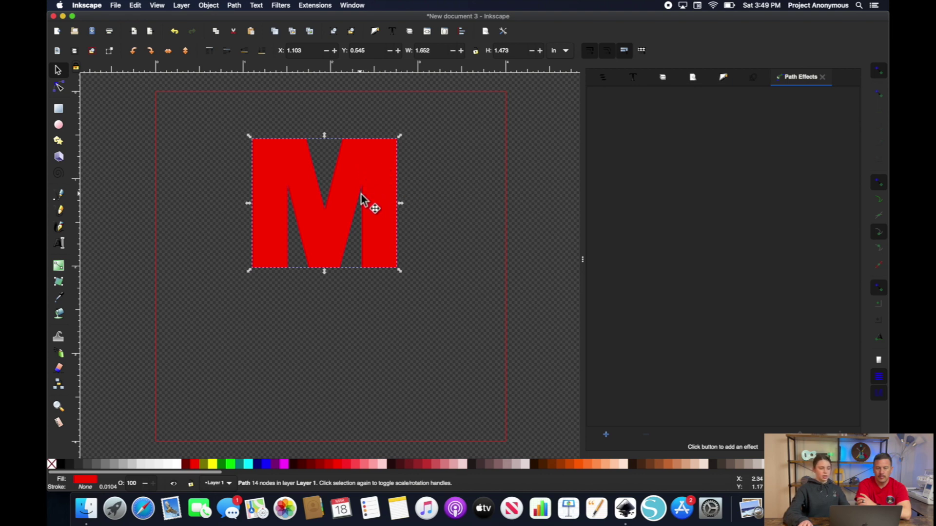
{"action": "key", "text": "alt"}
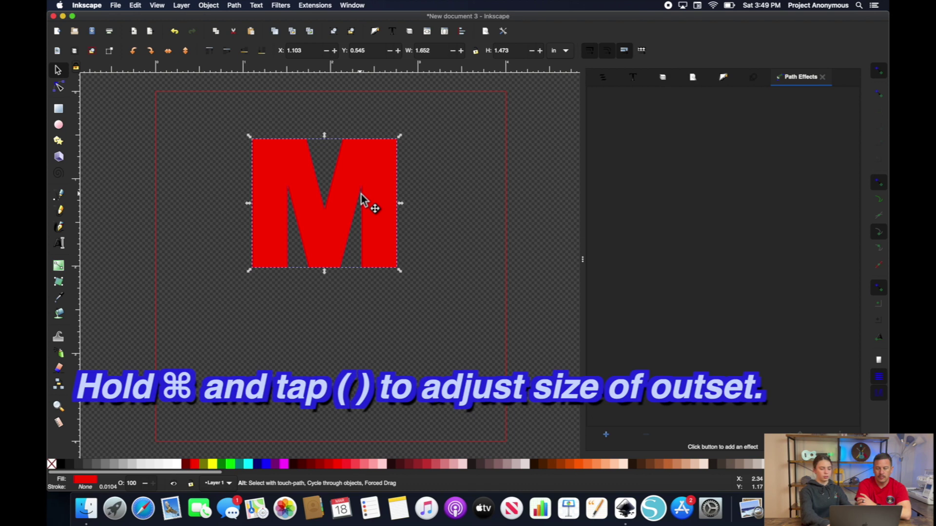
{"action": "key", "text": "super+parenright"}
{"action": "key", "text": "super+parenright"}
{"action": "key", "text": "super+parenright"}
{"action": "key", "text": "super+parenright"}
{"action": "key", "text": "super+parenright"}
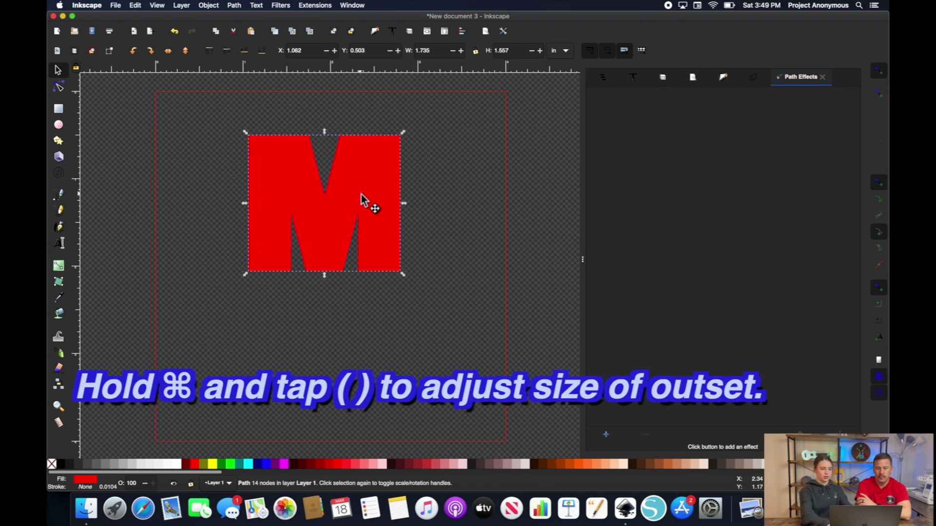
{"action": "key", "text": "super+parenleft"}
{"action": "key", "text": "super+parenleft"}
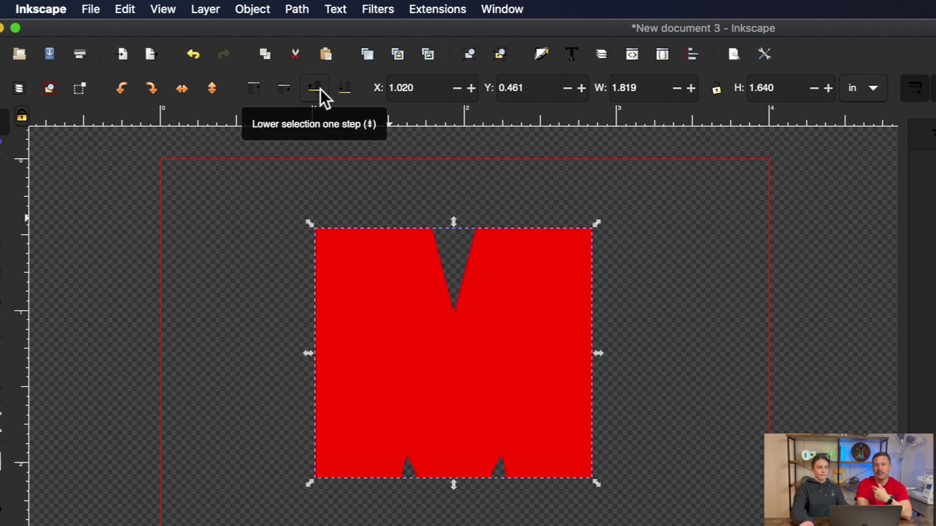
{"action": "left_click", "coordinate": [346, 90]}
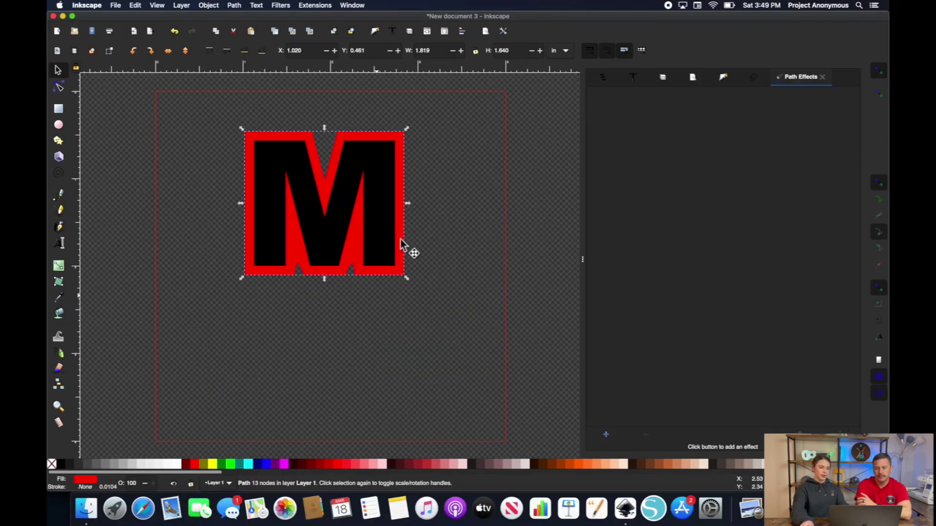
{"action": "left_click_drag", "start_coordinate": [385, 240], "coordinate": [373, 214]}
{"action": "key", "text": "ctrl+z"}
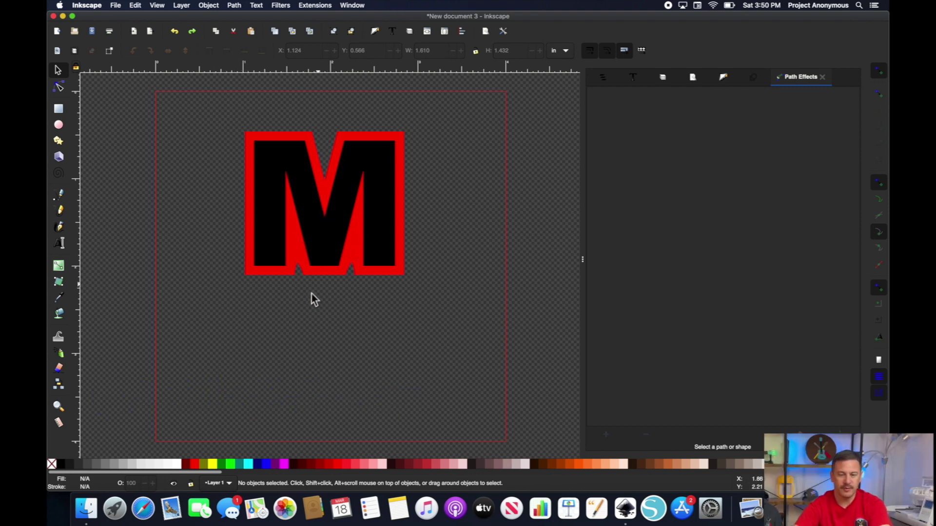
- Add a second M in 144 pt Arial Black below the bordered M
{"action": "scroll", "coordinate": [312, 296], "scroll_direction": "down", "scroll_amount": 2}
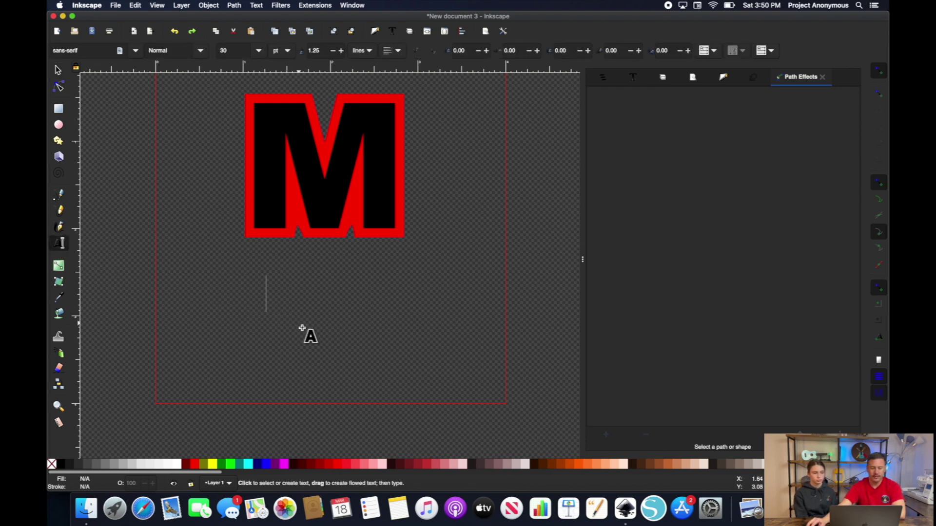
{"action": "type", "text": "M"}
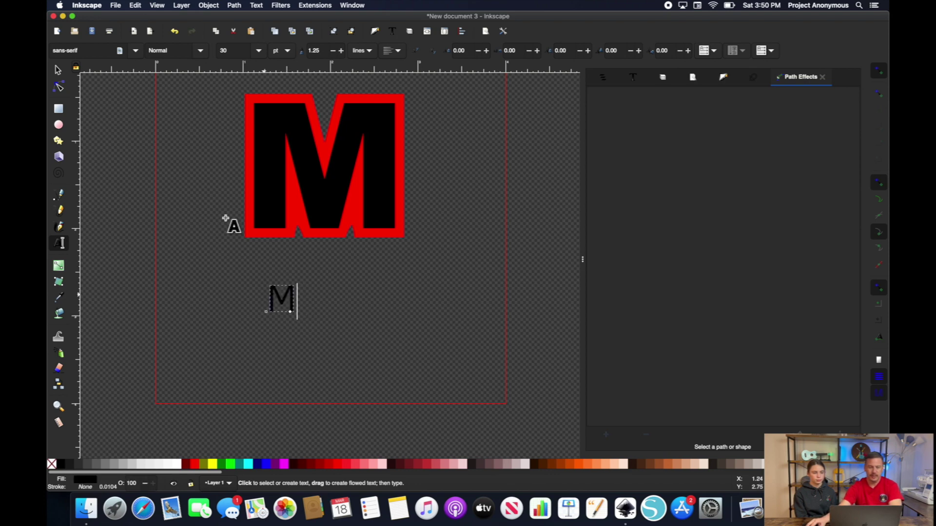
{"action": "left_click", "coordinate": [259, 51]}
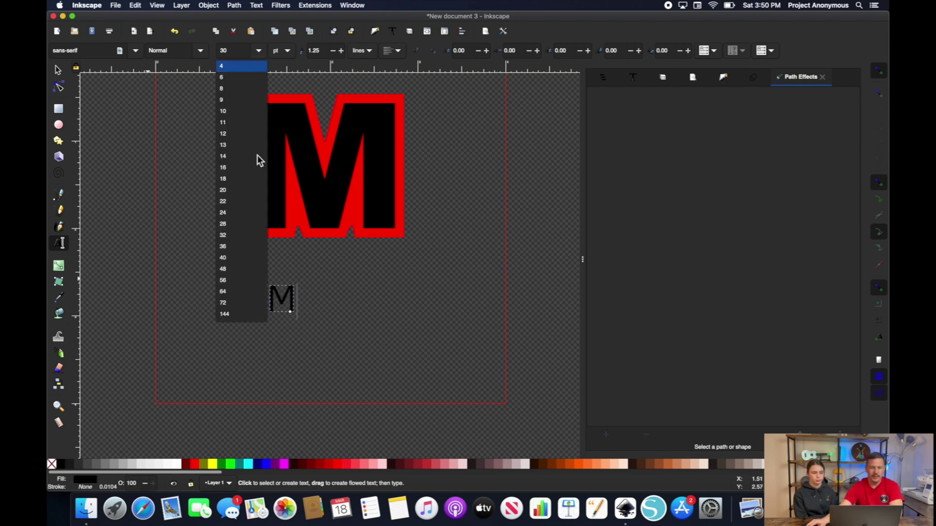
{"action": "left_click", "coordinate": [225, 314]}
{"action": "left_click", "coordinate": [135, 50]}
{"action": "left_click", "coordinate": [73, 382]}
{"action": "left_click", "coordinate": [58, 69]}
{"action": "left_click_drag", "start_coordinate": [343, 210], "coordinate": [343, 285]}
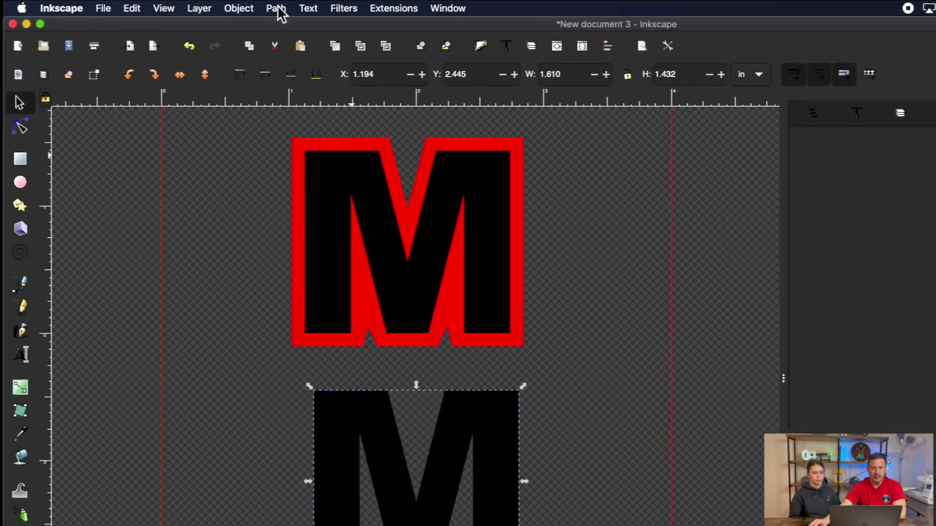
- Give the lower M a linked offset, thicken it, and fill it red
{"action": "left_click", "coordinate": [234, 6]}
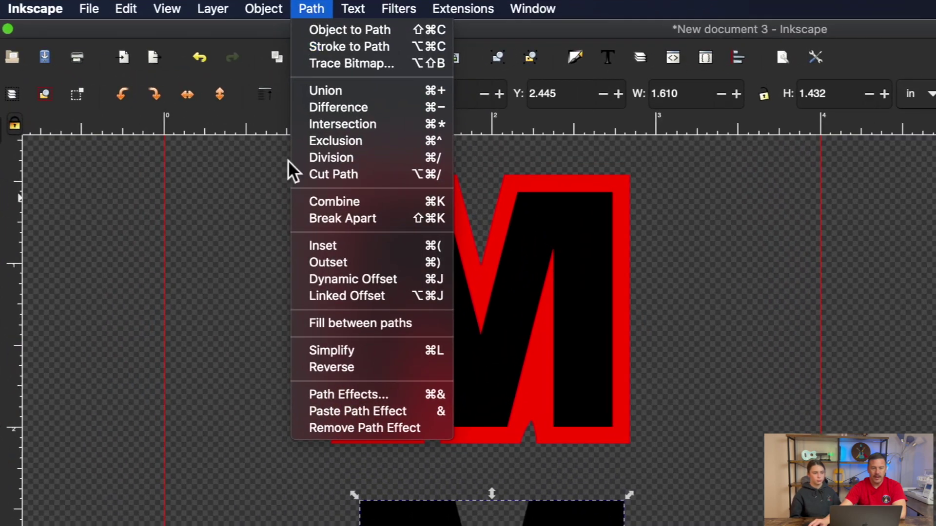
{"action": "left_click", "coordinate": [375, 295]}
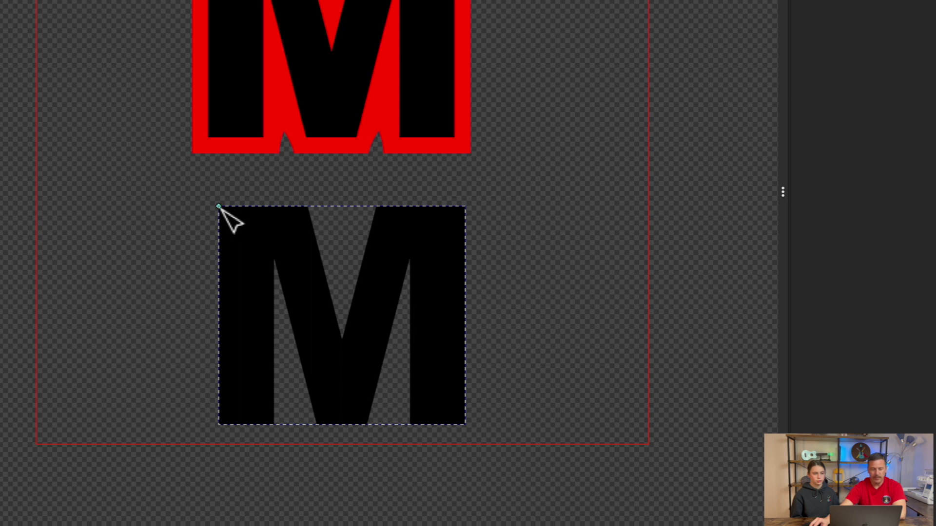
{"action": "left_click_drag", "start_coordinate": [219, 207], "coordinate": [209, 193]}
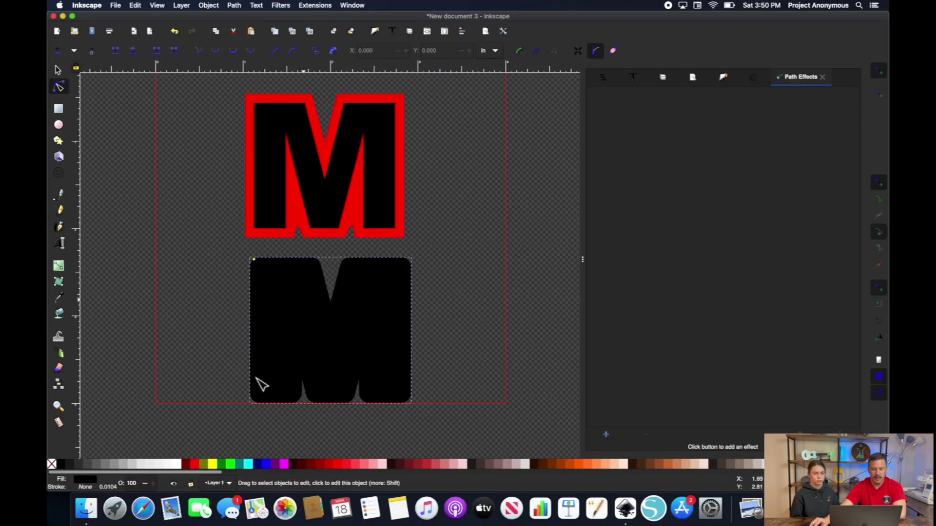
{"action": "left_click", "coordinate": [197, 464]}
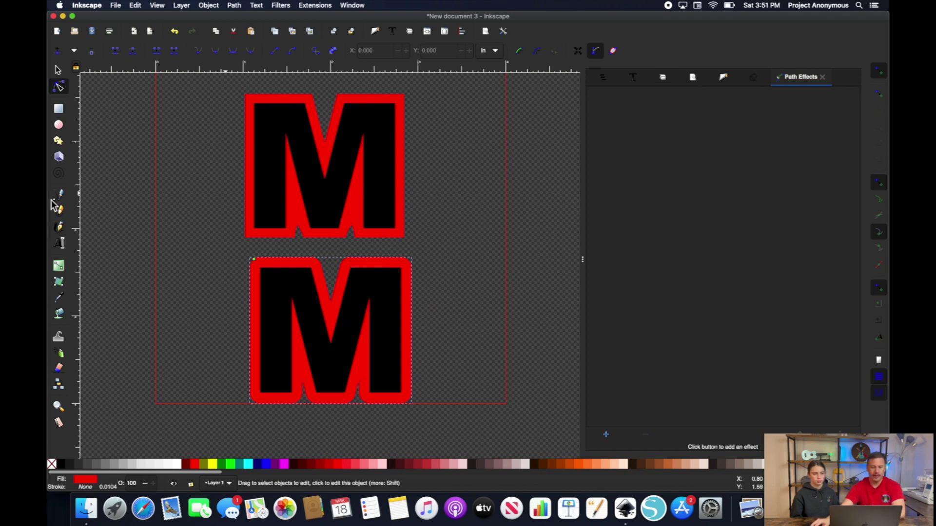
- Type a name to the right of the page at 72 pt
{"action": "key", "text": "t"}
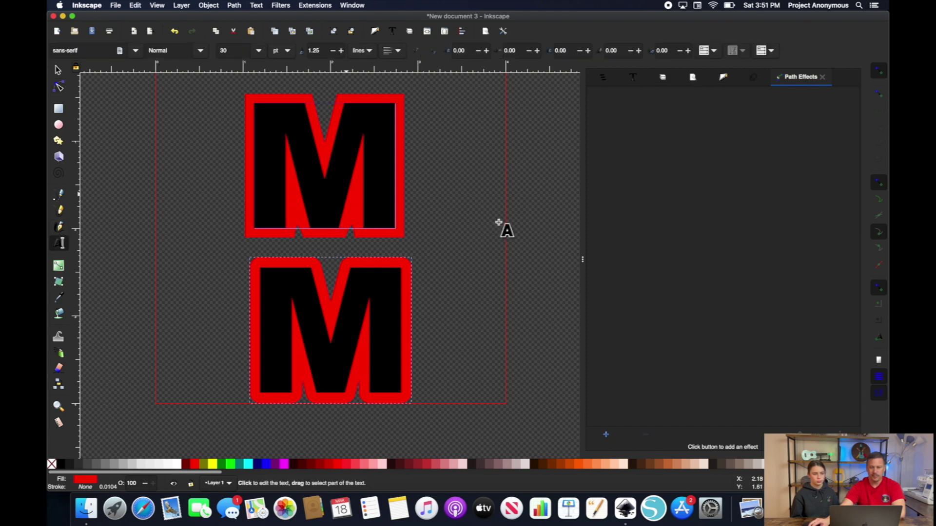
{"action": "left_click", "coordinate": [498, 219]}
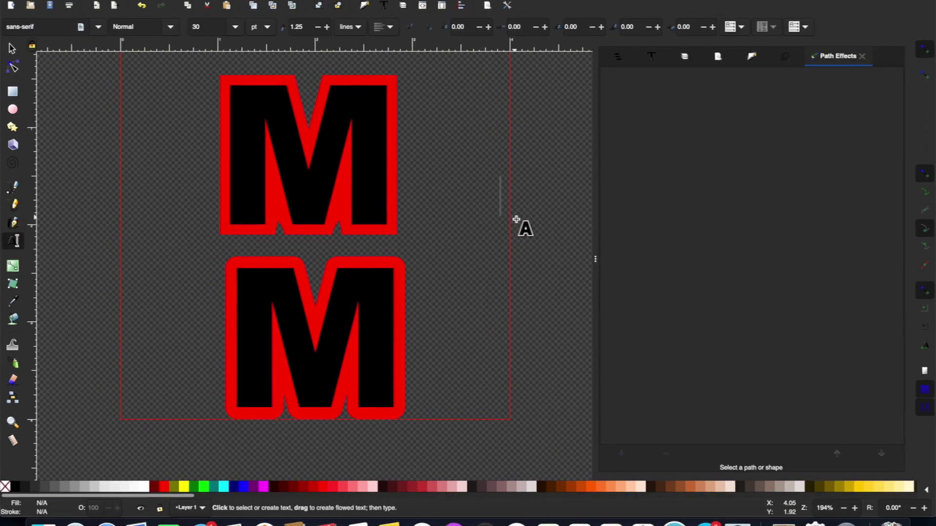
{"action": "type", "text": "Megan"}
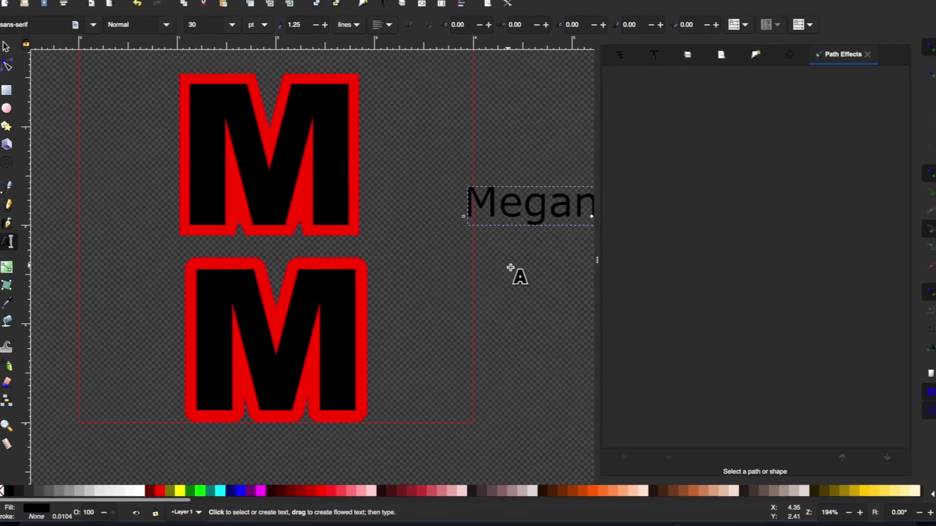
{"action": "scroll", "coordinate": [302, 426], "scroll_direction": "right", "scroll_amount": 5}
{"action": "left_click", "coordinate": [235, 26]}
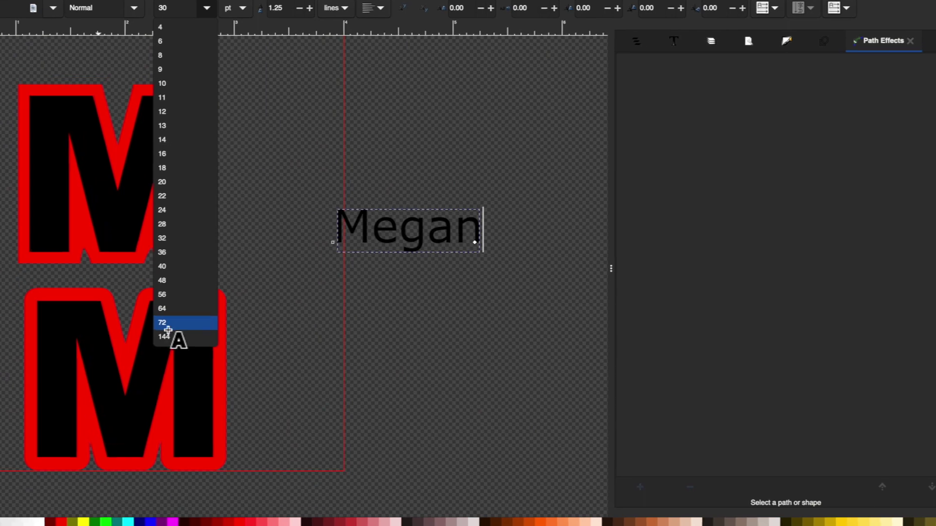
{"action": "left_click", "coordinate": [168, 327]}
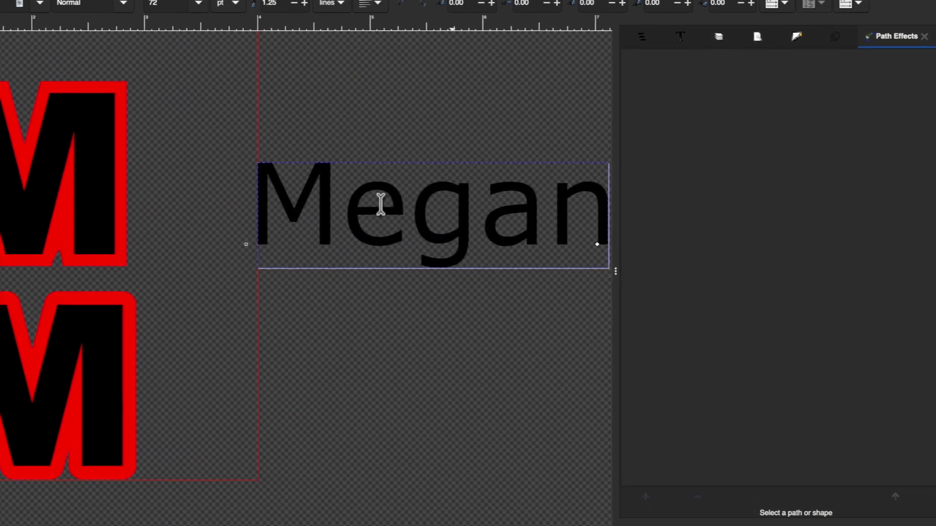
- Give the name a thick red linked-offset outline and show the Objects panel
{"action": "left_click", "coordinate": [176, 0]}
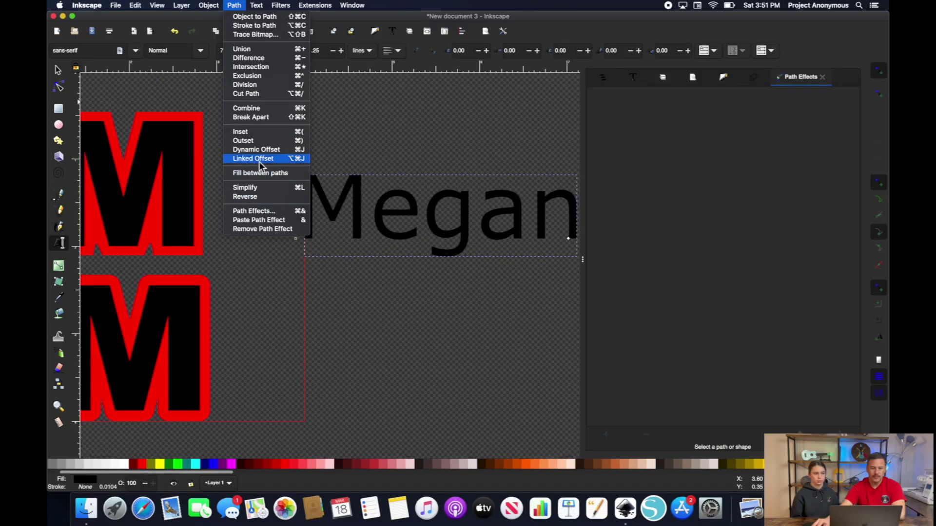
{"action": "left_click", "coordinate": [259, 162]}
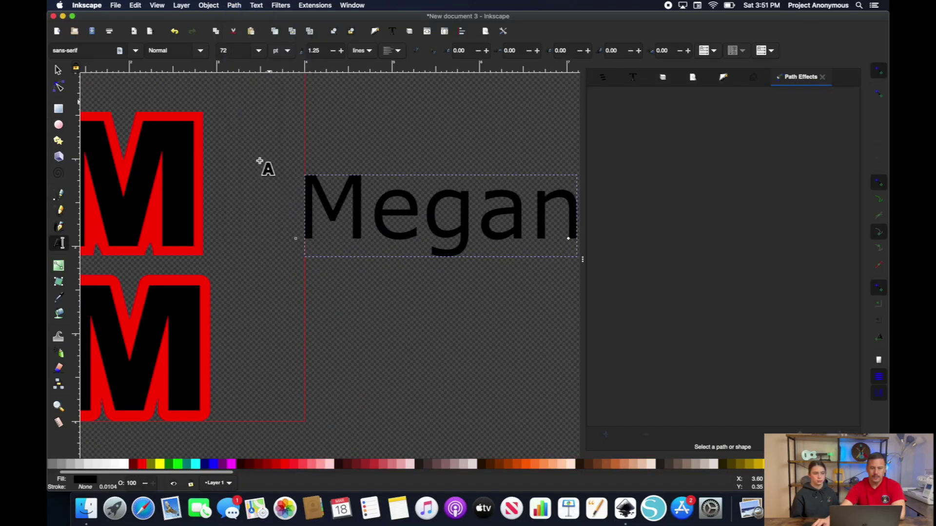
{"action": "left_click_drag", "start_coordinate": [303, 177], "coordinate": [297, 163]}
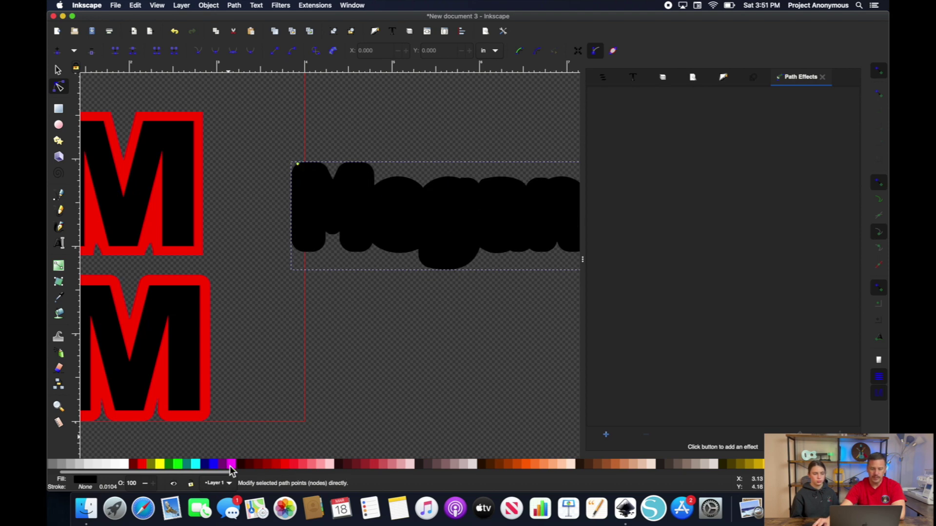
{"action": "left_click", "coordinate": [142, 464]}
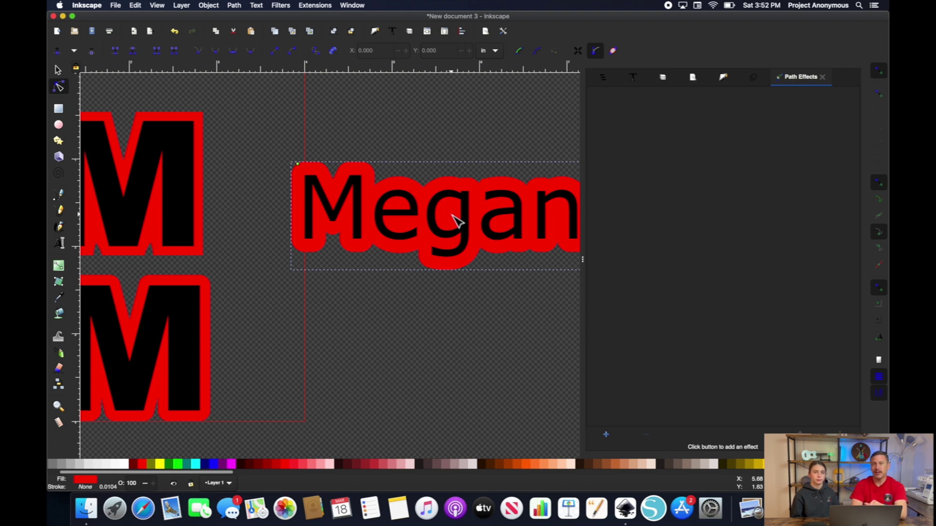
{"action": "key", "text": "ctrl+shift+o"}
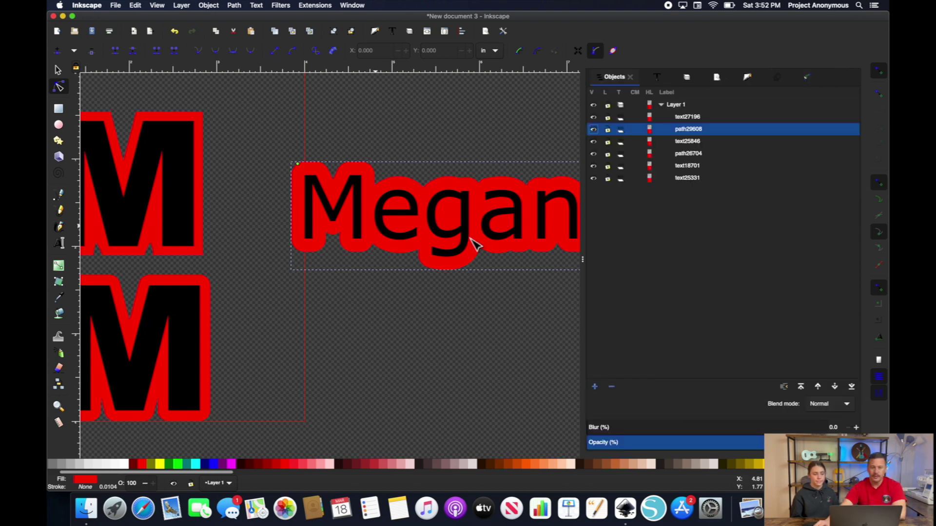
- Delete the name text and its red outline
{"action": "scroll", "coordinate": [465, 234], "scroll_direction": "left", "scroll_amount": 5}
{"action": "scroll", "coordinate": [465, 234], "scroll_direction": "down", "scroll_amount": 1}
{"action": "key", "text": "s"}
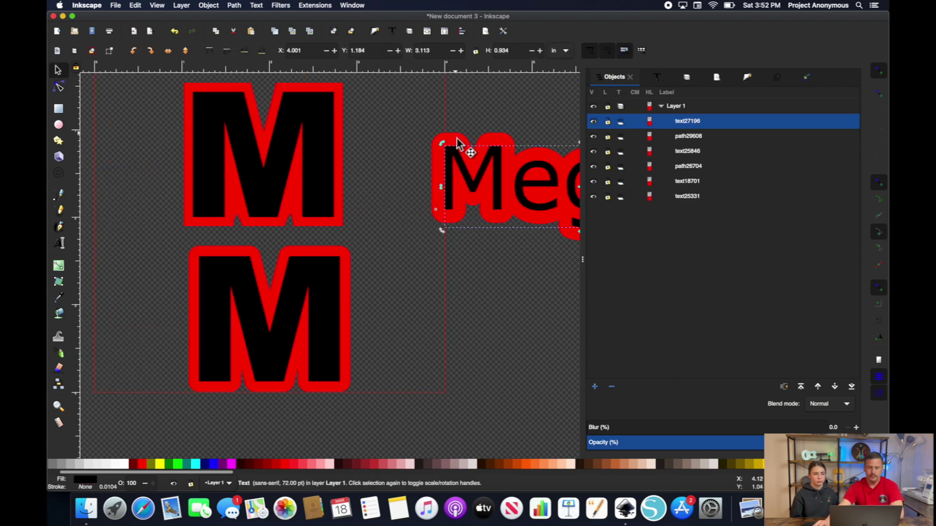
{"action": "key", "text": "Delete"}
{"action": "left_click", "coordinate": [501, 177]}
{"action": "key", "text": "Delete"}
- Delete the upper M together with its red outline
{"action": "scroll", "coordinate": [393, 273], "scroll_direction": "left", "scroll_amount": 4}
{"action": "scroll", "coordinate": [392, 274], "scroll_direction": "up", "scroll_amount": 1}
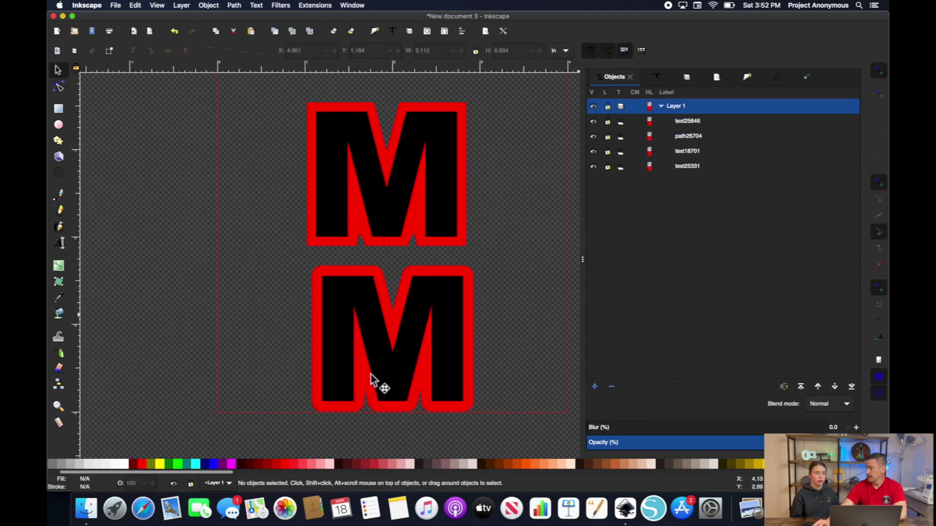
{"action": "left_click", "coordinate": [345, 213]}
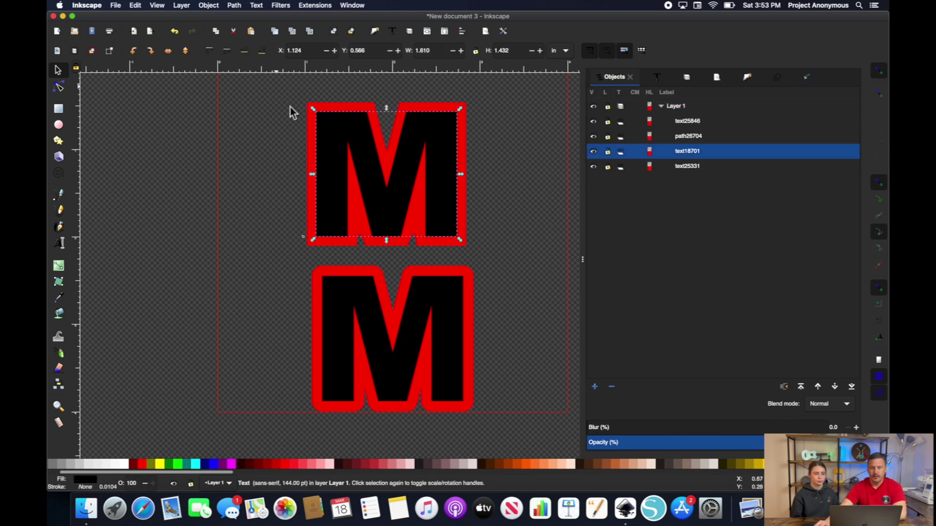
{"action": "left_click_drag", "start_coordinate": [276, 87], "coordinate": [497, 251]}
{"action": "key", "text": "Delete"}
- Move the remaining M and outline up and enlarge them to about 2.739 by 2.462 in
{"action": "left_click_drag", "start_coordinate": [282, 234], "coordinate": [507, 445]}
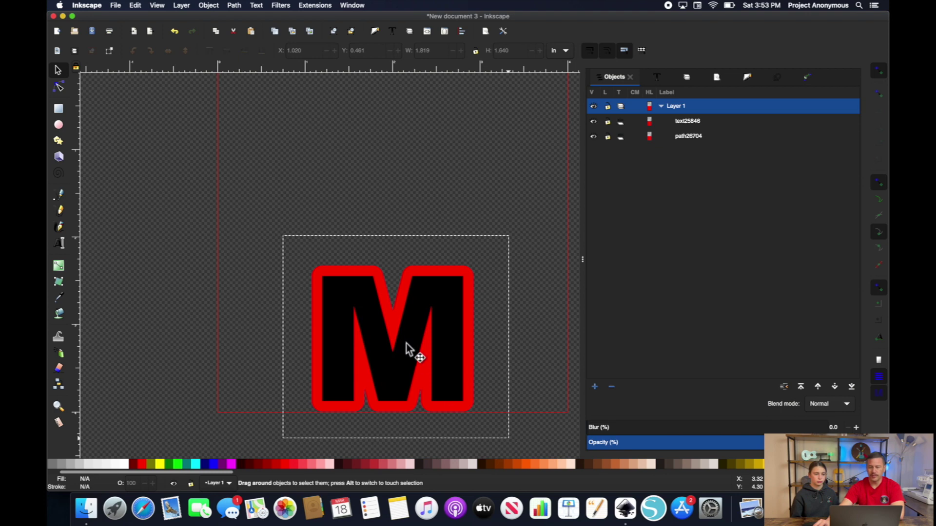
{"action": "left_click_drag", "start_coordinate": [408, 310], "coordinate": [341, 131]}
{"action": "left_click_drag", "start_coordinate": [427, 248], "coordinate": [544, 336]}
{"action": "scroll", "coordinate": [376, 226], "scroll_direction": "right", "scroll_amount": 2}
{"action": "scroll", "coordinate": [376, 226], "scroll_direction": "up", "scroll_amount": 1}
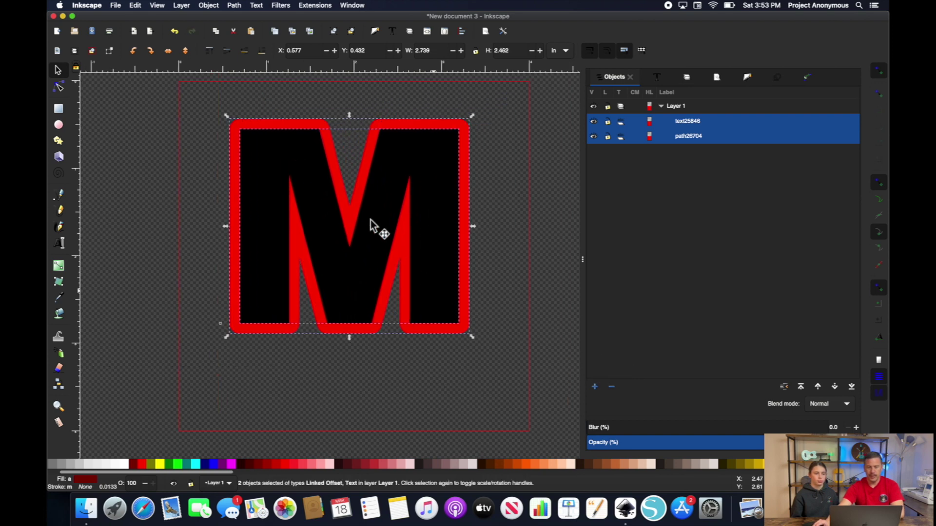
{"action": "scroll", "coordinate": [375, 226], "scroll_direction": "left", "scroll_amount": 1}
{"action": "scroll", "coordinate": [376, 226], "scroll_direction": "up", "scroll_amount": 1}
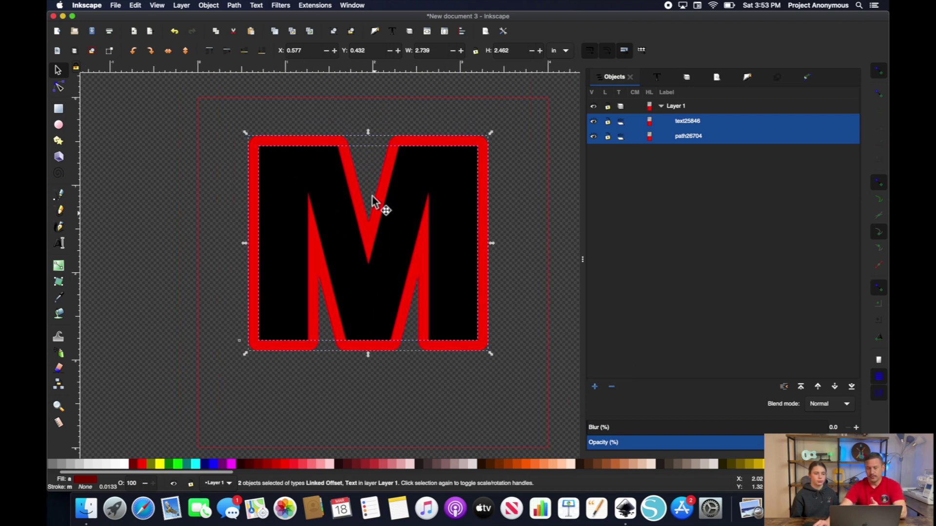
{"action": "left_click", "coordinate": [396, 181]}
- Convert the M and its red outline to paths and check each resulting object
{"action": "left_click", "coordinate": [461, 179]}
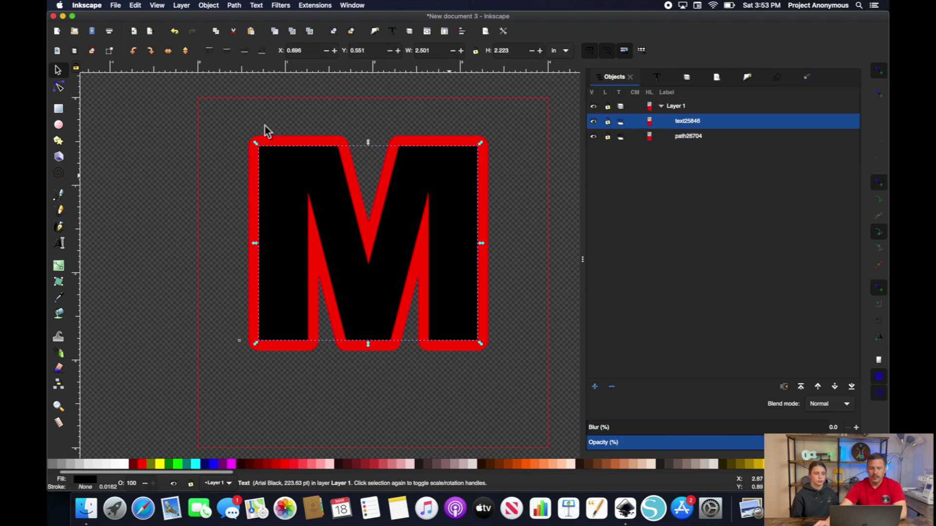
{"action": "left_click_drag", "start_coordinate": [221, 110], "coordinate": [516, 367]}
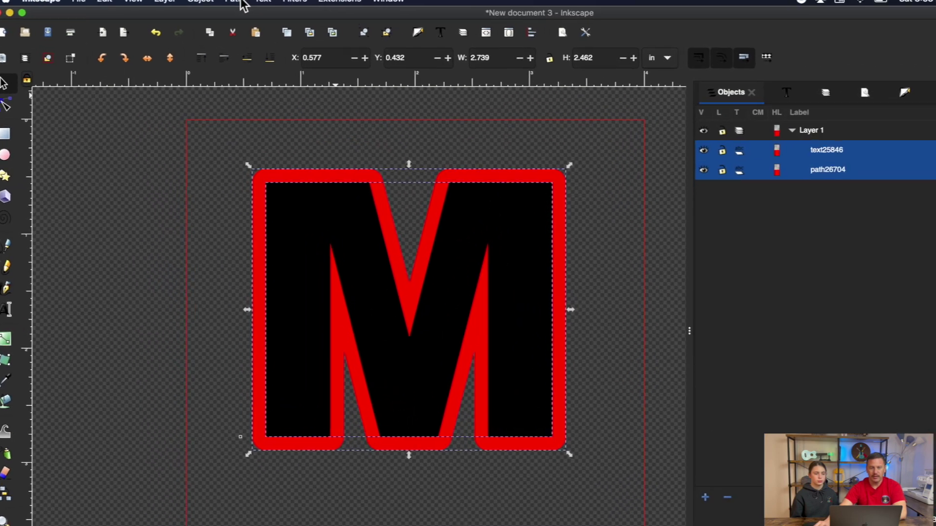
{"action": "left_click", "coordinate": [238, 4]}
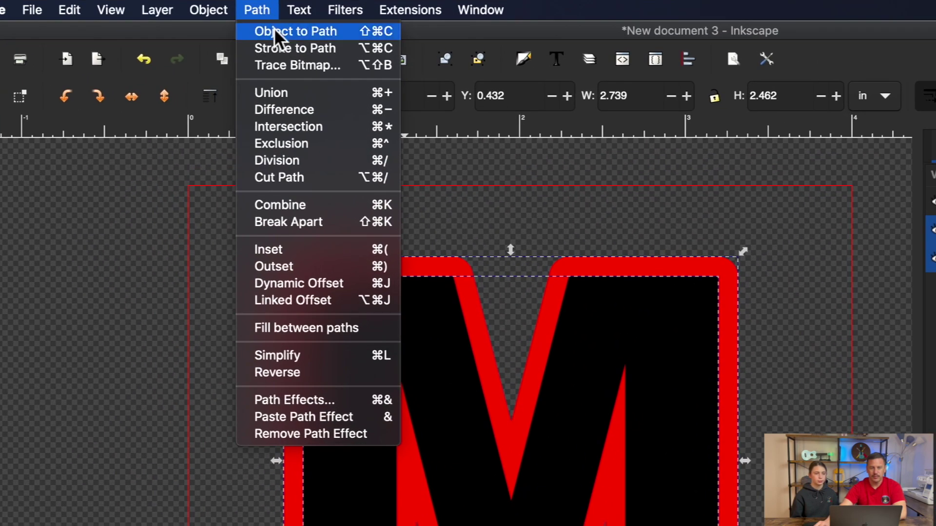
{"action": "left_click", "coordinate": [275, 30]}
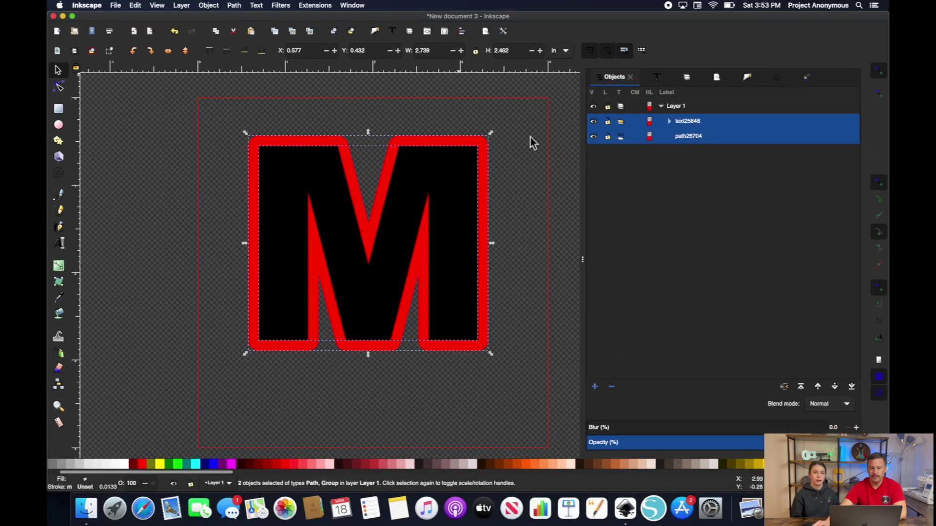
{"action": "left_click", "coordinate": [530, 136]}
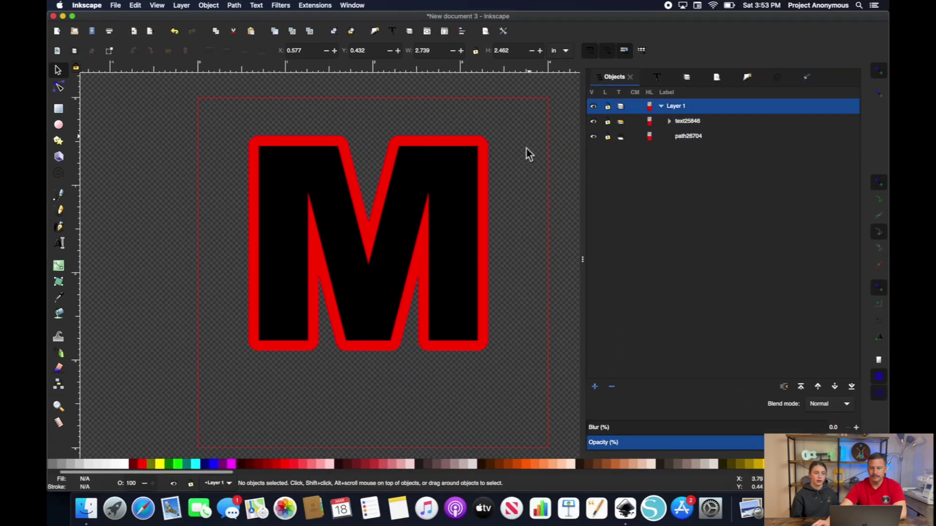
{"action": "left_click", "coordinate": [461, 182]}
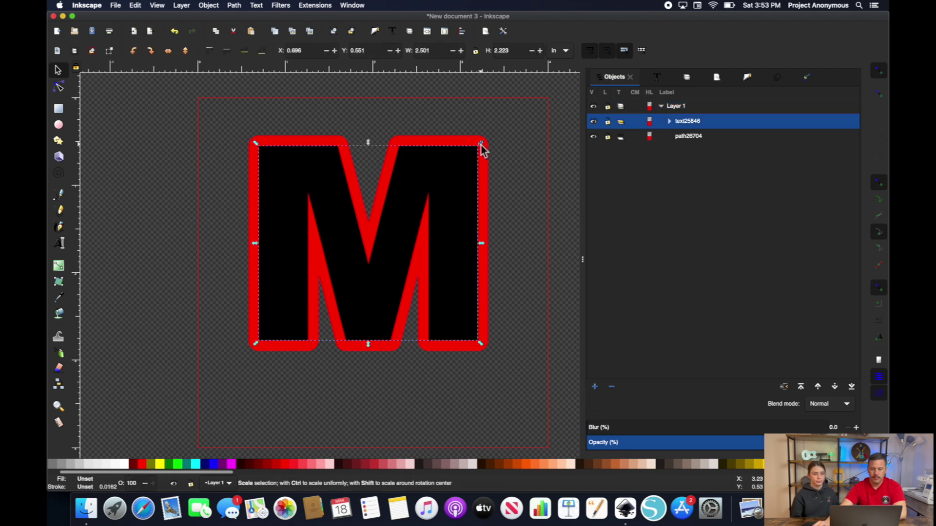
{"action": "left_click", "coordinate": [458, 146], "text": "alt"}
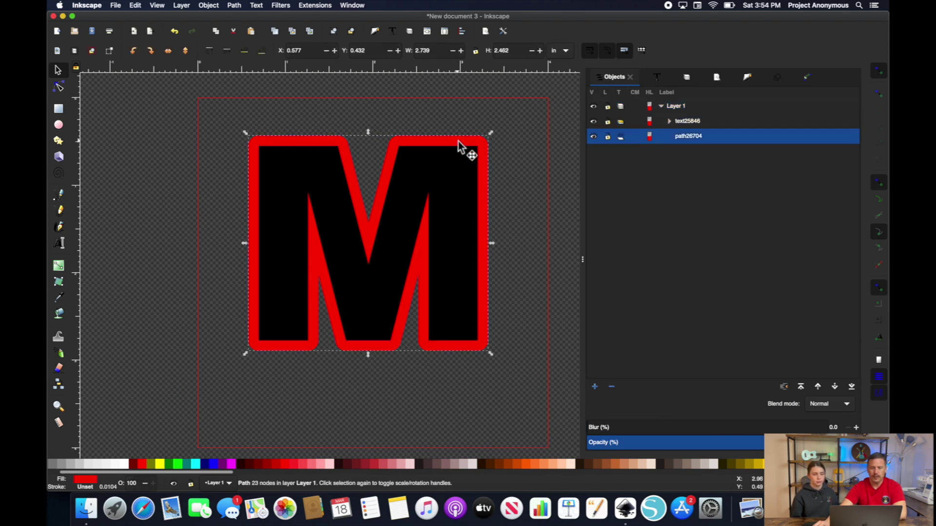
{"action": "left_click", "coordinate": [473, 174]}
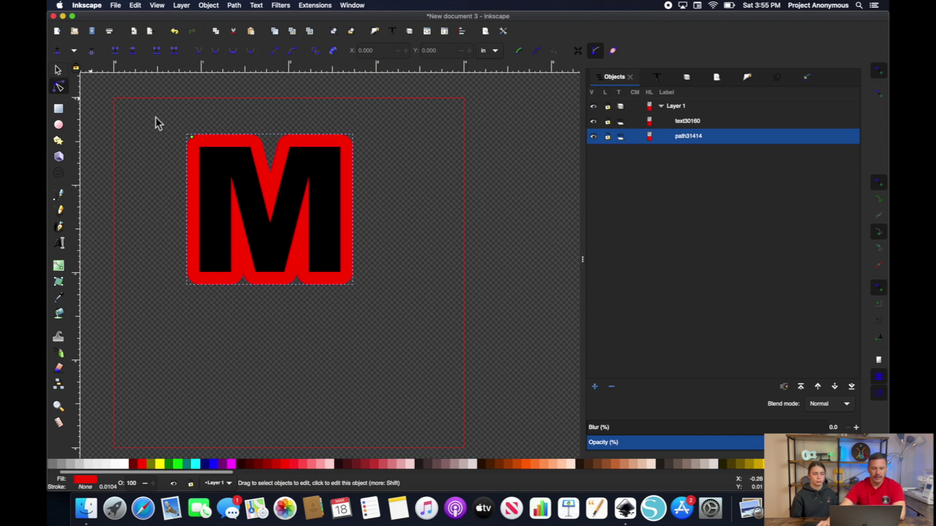
- Convert the M and its outline to paths, then enlarge and reposition them
{"action": "key", "text": "s"}
{"action": "left_click_drag", "start_coordinate": [157, 116], "coordinate": [403, 324]}
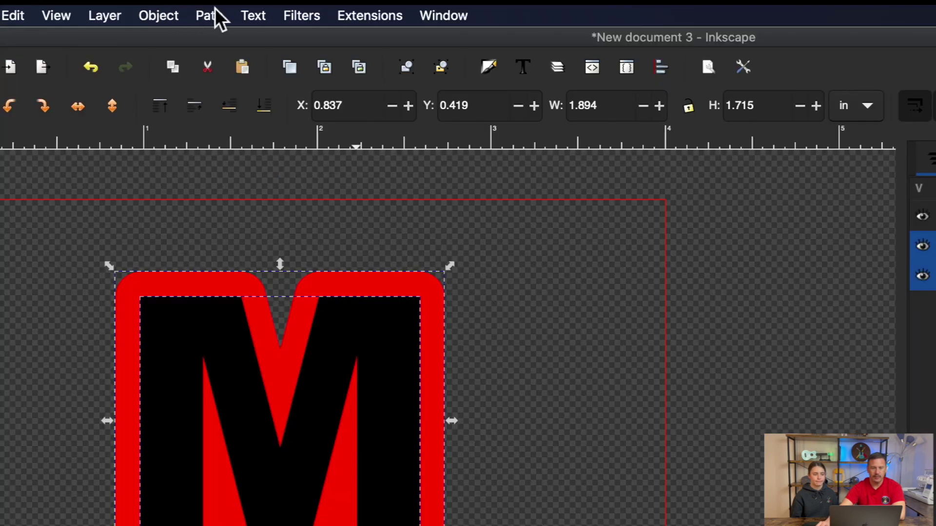
{"action": "left_click", "coordinate": [214, 8]}
{"action": "left_click", "coordinate": [220, 32]}
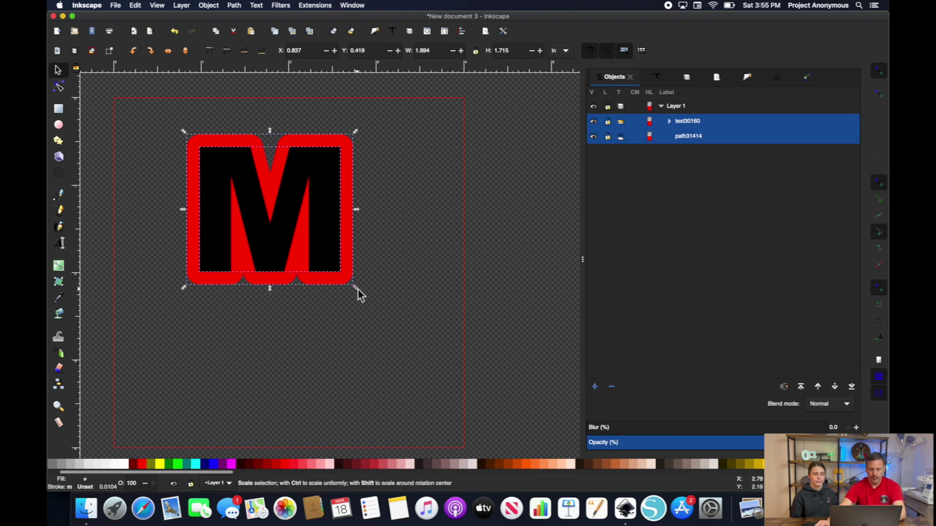
{"action": "left_click_drag", "start_coordinate": [358, 290], "coordinate": [463, 380]}
{"action": "left_click_drag", "start_coordinate": [360, 288], "coordinate": [326, 305]}
- Make the outline a red stroke with no fill
{"action": "left_click", "coordinate": [445, 291]}
{"action": "left_click", "coordinate": [412, 252]}
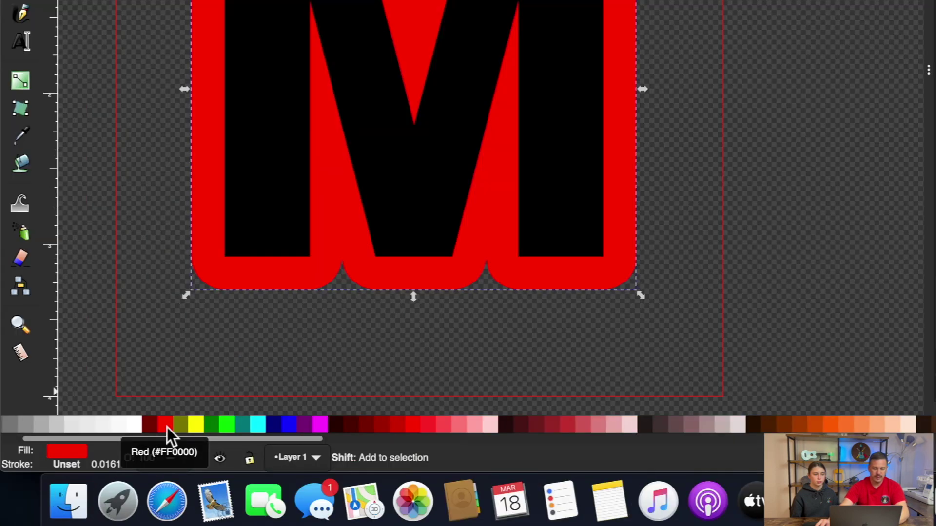
{"action": "left_click", "coordinate": [142, 466], "text": "shift"}
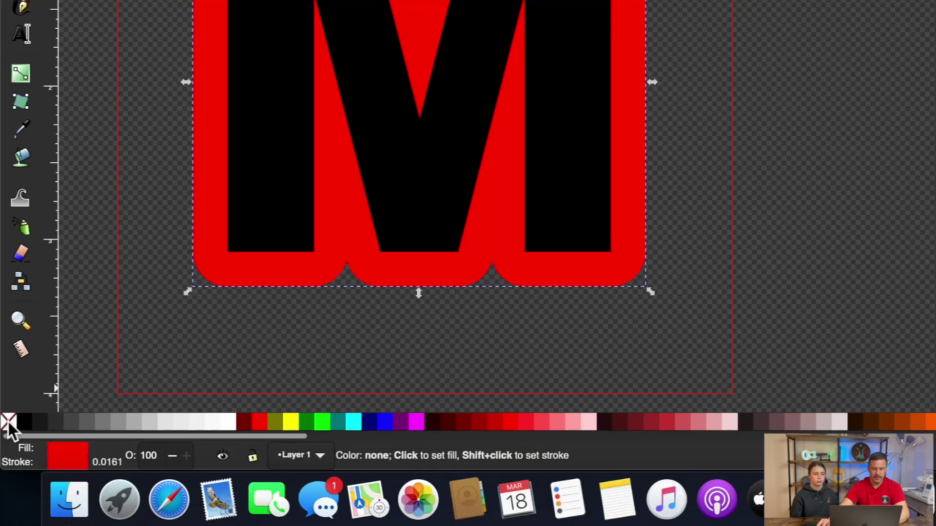
{"action": "left_click", "coordinate": [8, 422]}
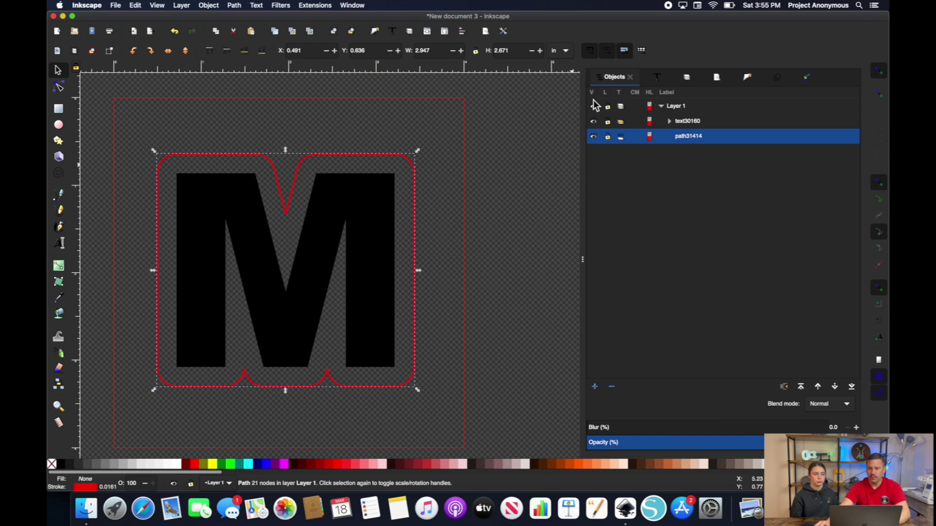
- Apply a fine dotted dash pattern to the red outline in Fill and Stroke
{"action": "left_click", "coordinate": [687, 78]}
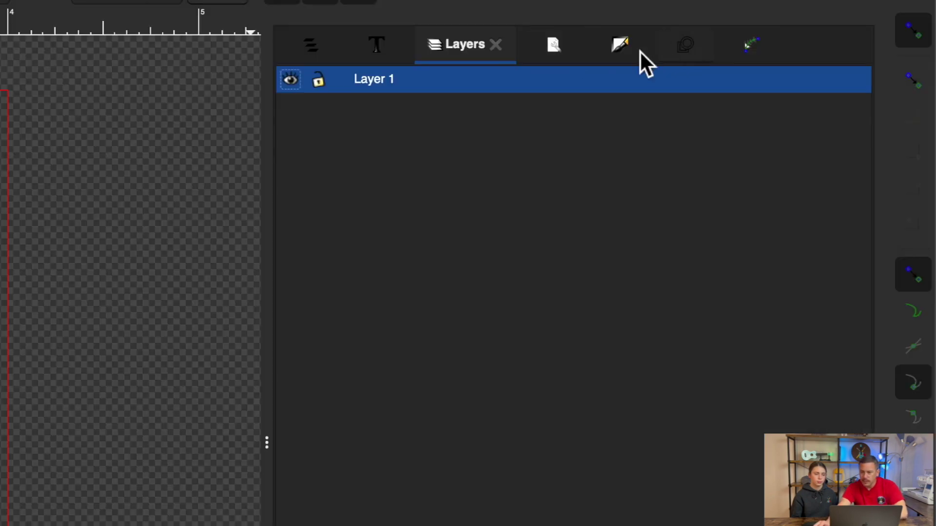
{"action": "left_click", "coordinate": [631, 41]}
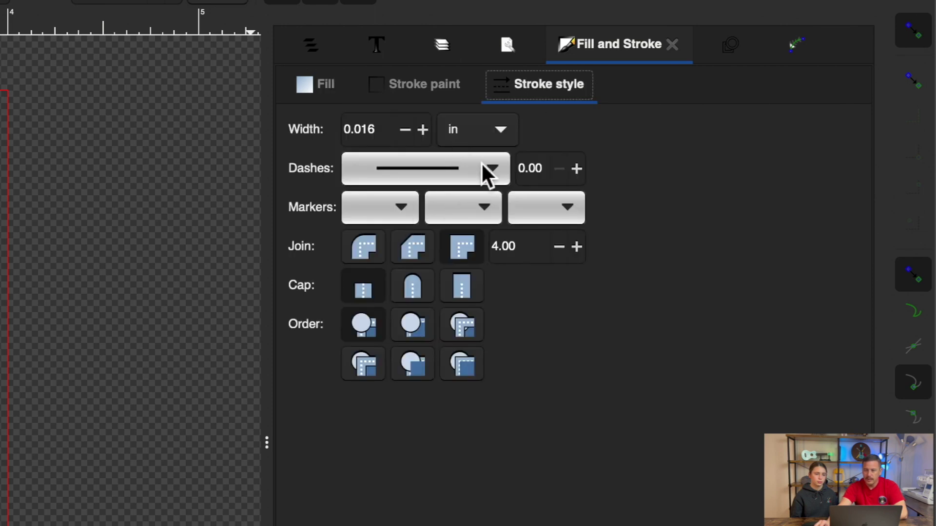
{"action": "left_click", "coordinate": [487, 169]}
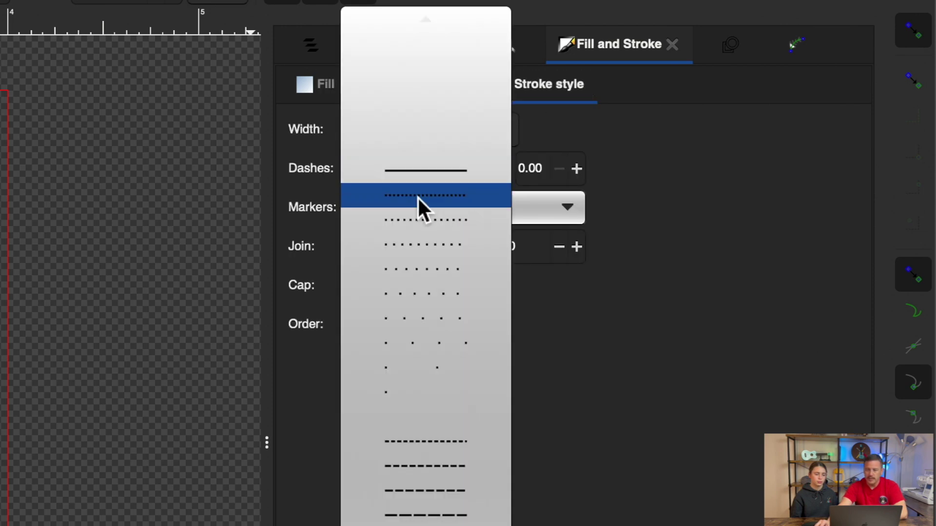
{"action": "key", "text": "Escape"}
{"action": "key", "text": "Down"}
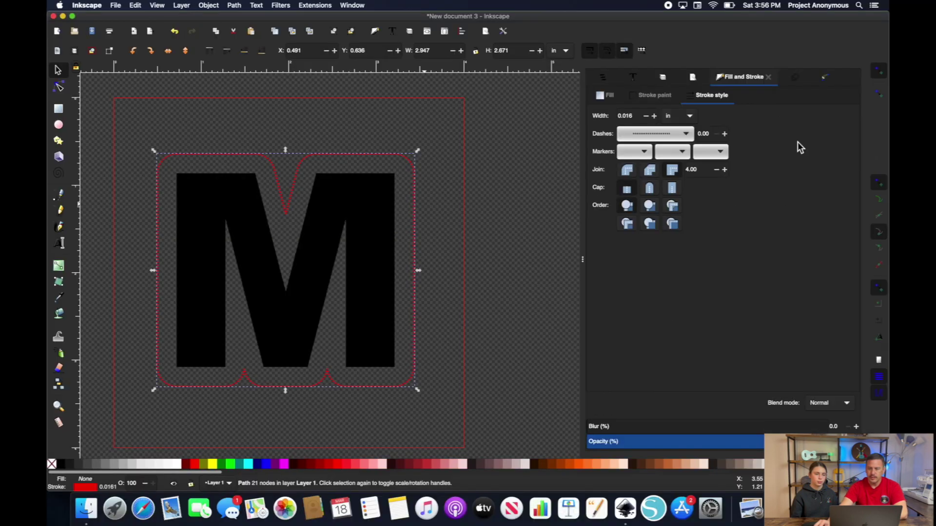
- Rename Layer 1 to Lockdown in the Layers panel
{"action": "left_click", "coordinate": [664, 78]}
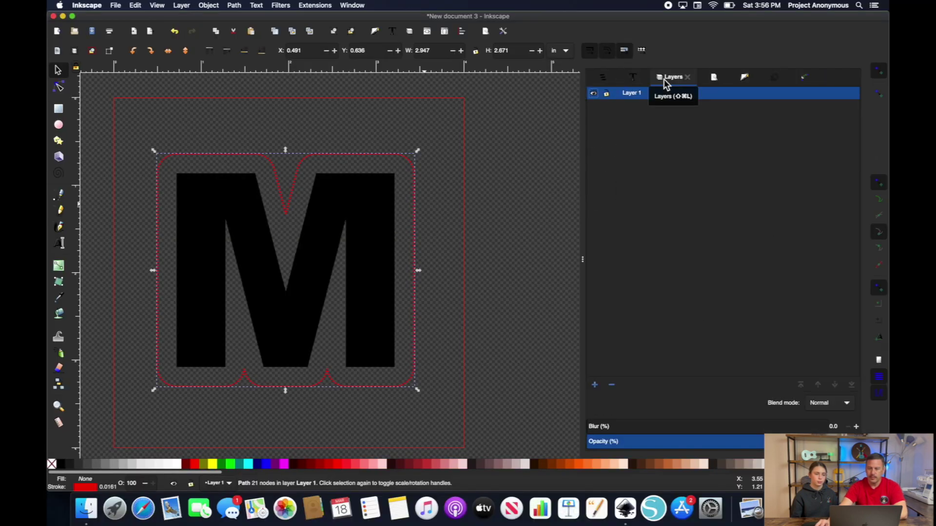
{"action": "double_click", "coordinate": [634, 96]}
{"action": "type", "text": "Letter M"}
{"action": "key", "text": "Return"}
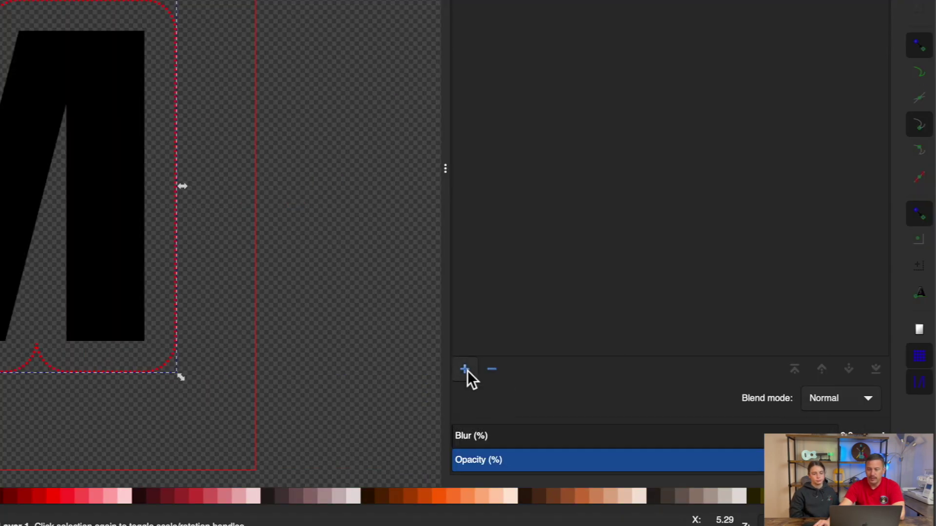
- Add a new layer named '1st Applique' above Lockdown
{"action": "left_click", "coordinate": [466, 371]}
{"action": "type", "text": "1st"}
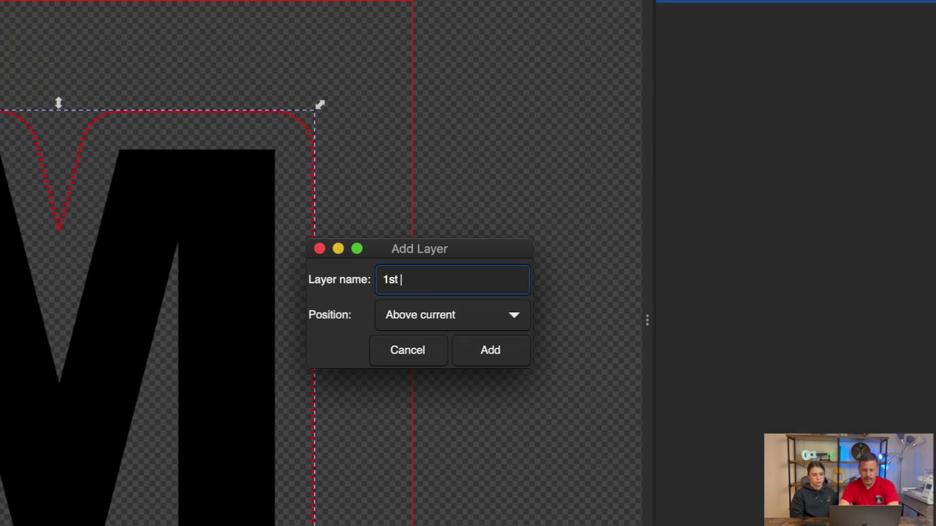
{"action": "type", "text": " A"}
{"action": "type", "text": "ppliq"}
{"action": "type", "text": "uw"}
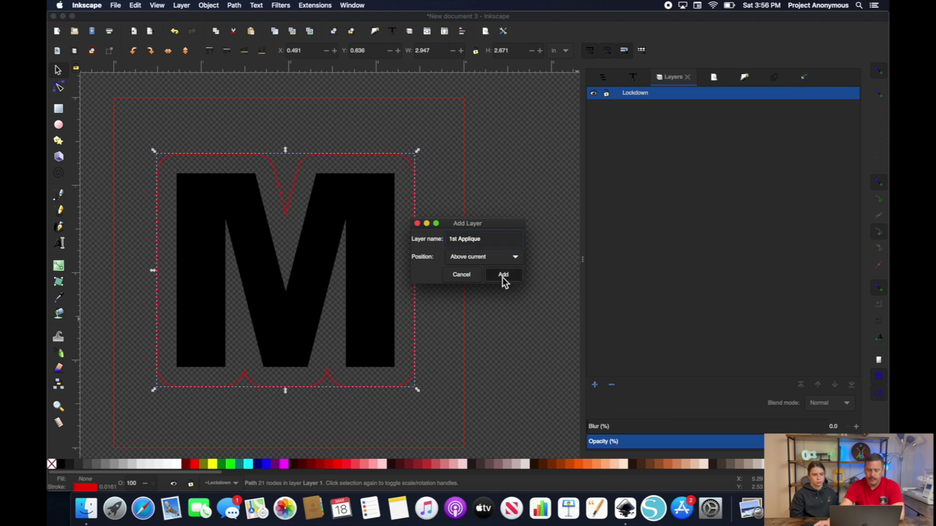
{"action": "key", "text": "BackSpace"}
{"action": "type", "text": "e"}
{"action": "left_click", "coordinate": [503, 275]}
- Move the dotted red outline to the 1st Applique layer and hide Lockdown
{"action": "left_click", "coordinate": [415, 175]}
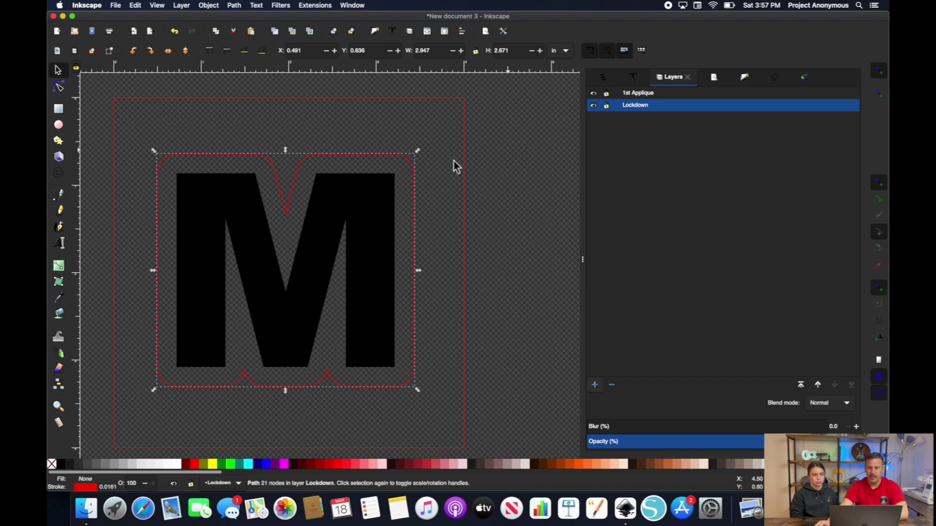
{"action": "right_click", "coordinate": [415, 176]}
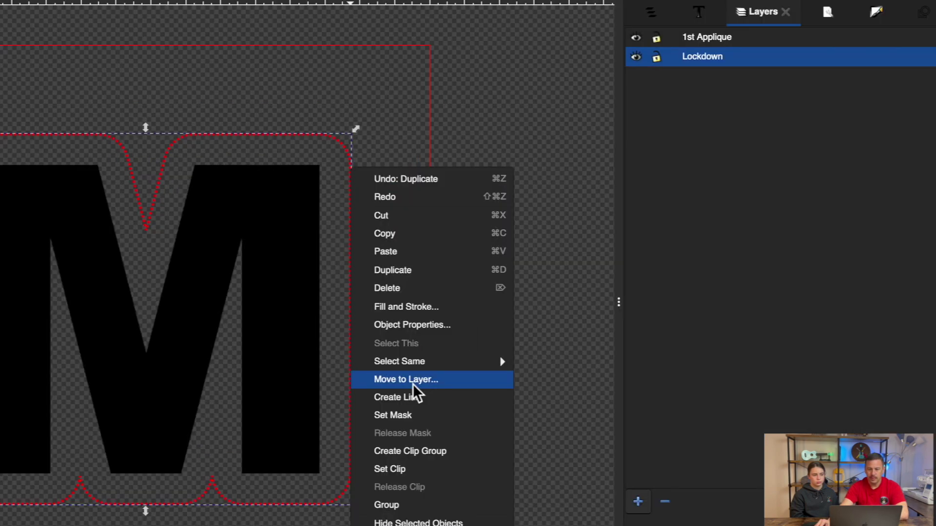
{"action": "left_click", "coordinate": [452, 309]}
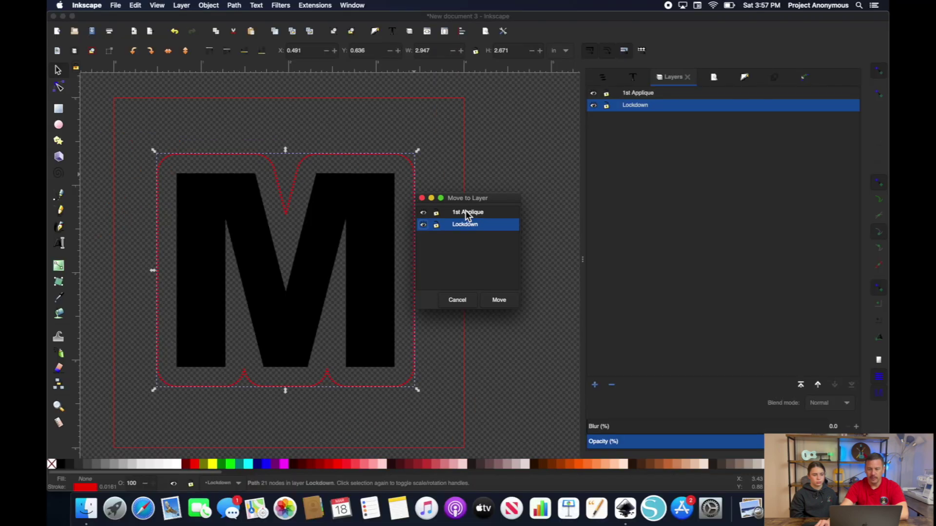
{"action": "left_click", "coordinate": [434, 227]}
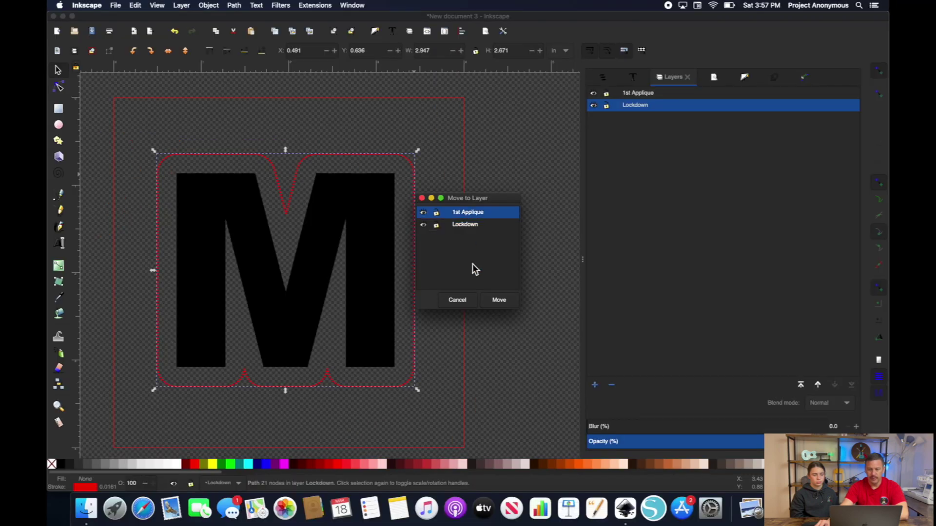
{"action": "left_click", "coordinate": [499, 300]}
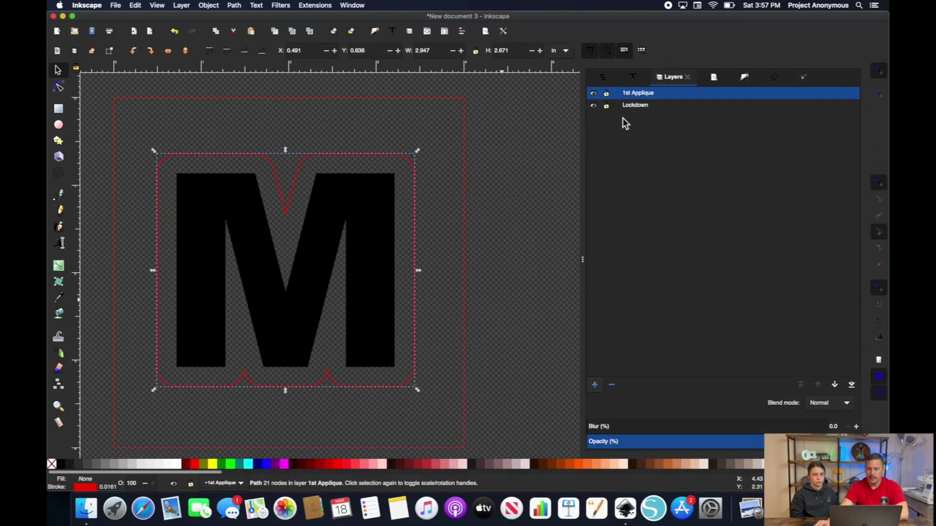
{"action": "left_click", "coordinate": [593, 106]}
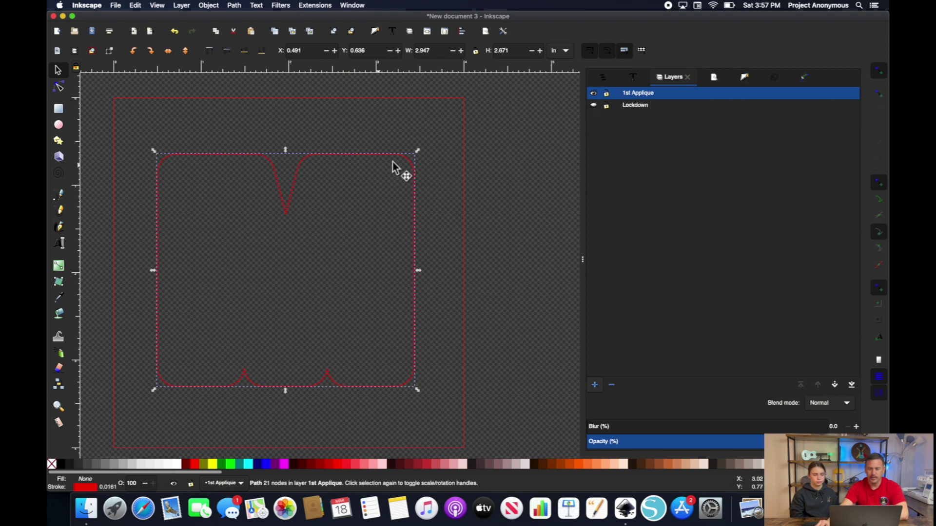
{"action": "key", "text": "Escape"}
- Switch the red M outline to a solid stroke and set its width to 0.216 in
{"action": "left_click", "coordinate": [415, 177]}
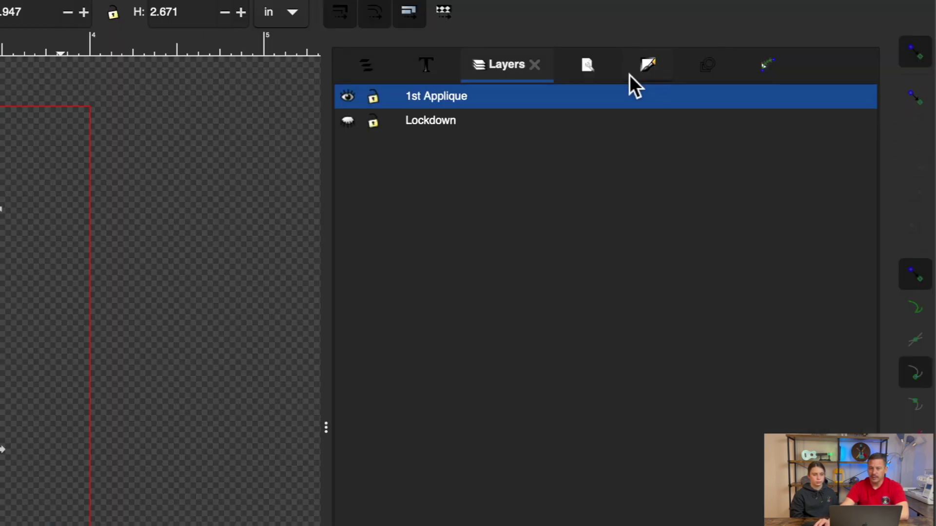
{"action": "left_click", "coordinate": [647, 66]}
{"action": "left_click", "coordinate": [534, 184]}
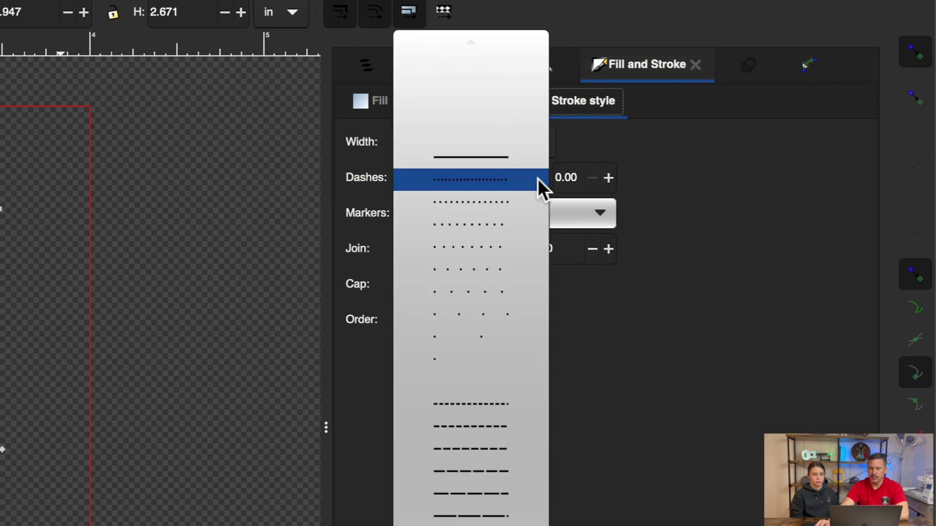
{"action": "left_click", "coordinate": [492, 156]}
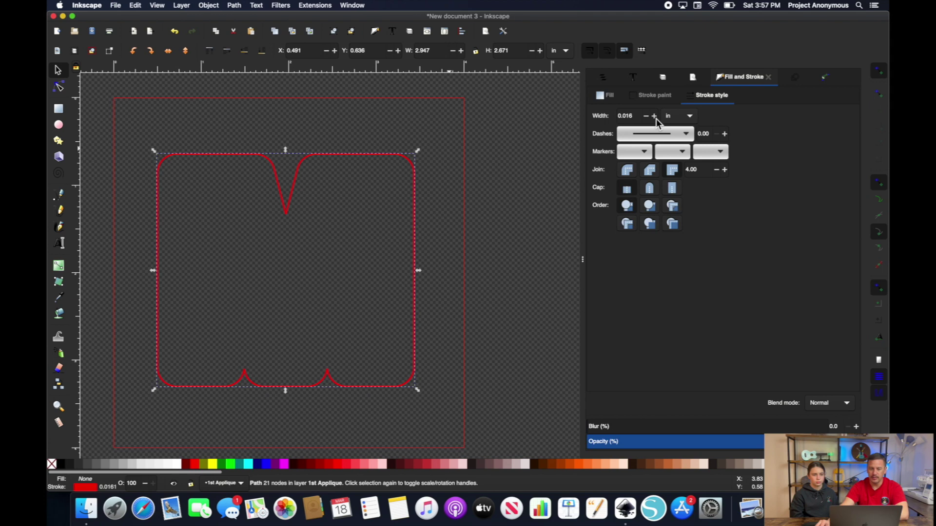
{"action": "left_click", "coordinate": [654, 116]}
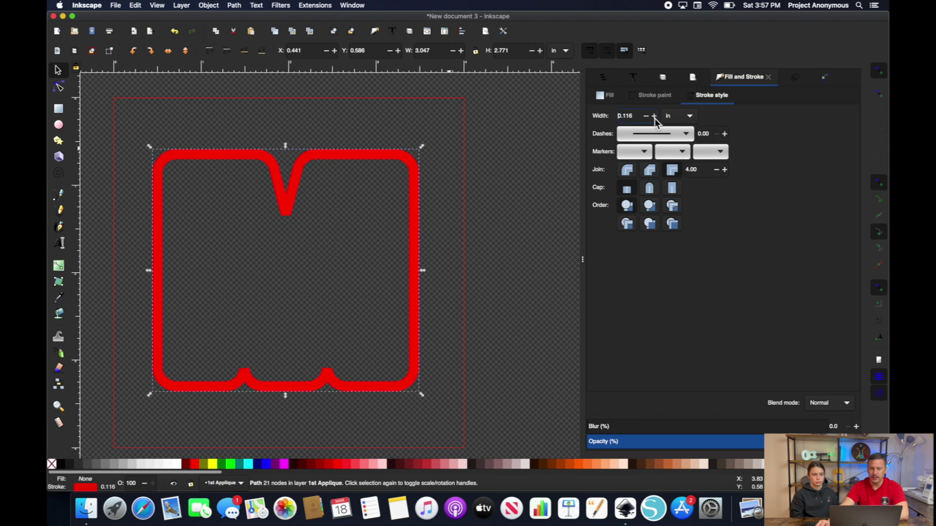
{"action": "left_click", "coordinate": [654, 116]}
{"action": "left_click", "coordinate": [654, 116]}
{"action": "left_click", "coordinate": [654, 116]}
{"action": "left_click", "coordinate": [646, 116]}
{"action": "left_click", "coordinate": [646, 116]}
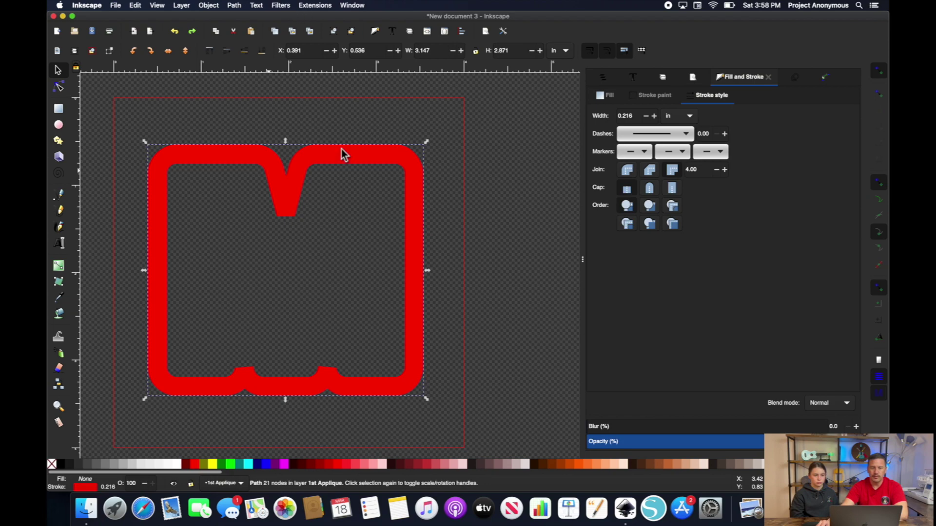
- Run Ink/Stitch Convert Line to Satin on the thick red M outline
{"action": "left_click", "coordinate": [317, 6]}
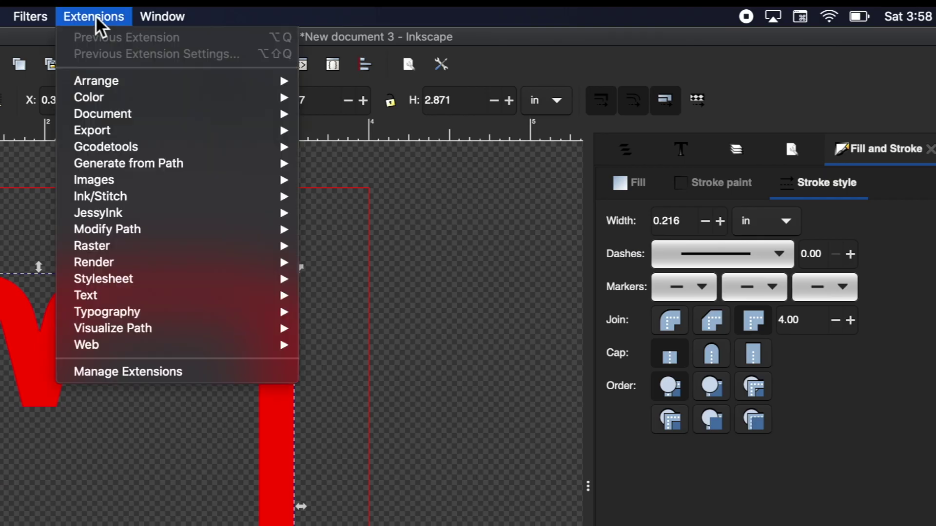
{"action": "mouse_move", "coordinate": [195, 197]}
{"action": "mouse_move", "coordinate": [478, 328]}
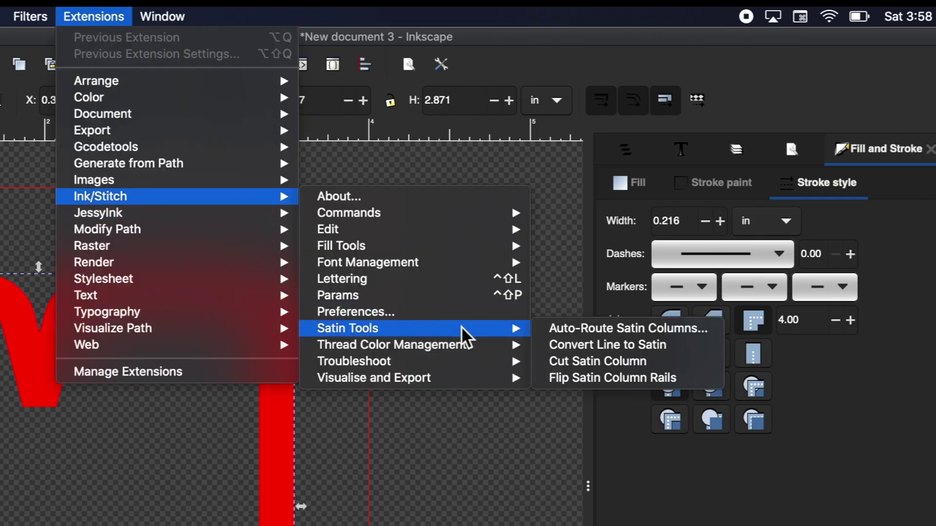
{"action": "left_click", "coordinate": [586, 347]}
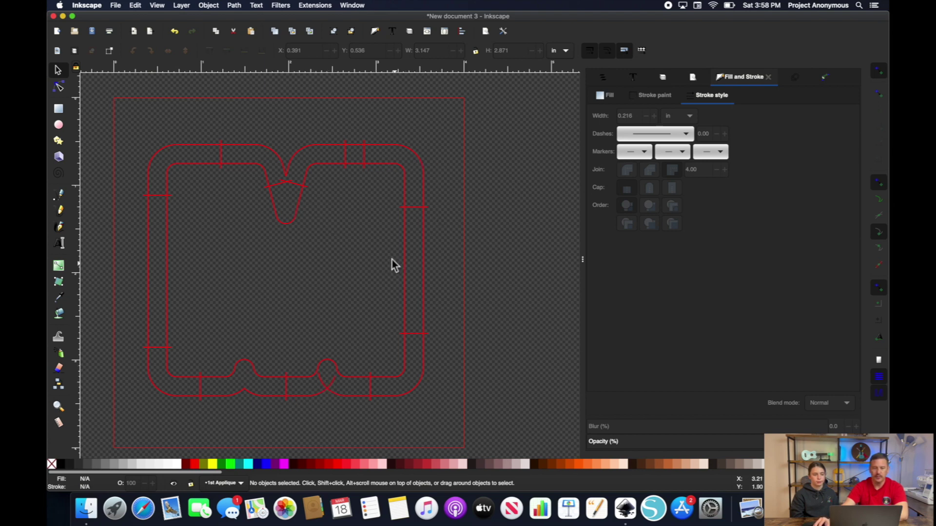
- Select both satin rails, preview them in Ink/Stitch Params, then cancel without applying
{"action": "left_click", "coordinate": [407, 155]}
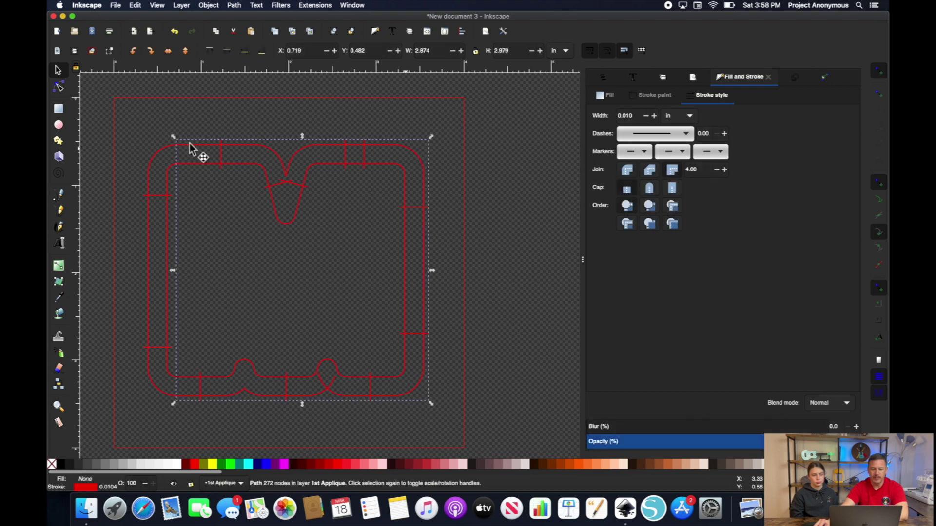
{"action": "left_click_drag", "start_coordinate": [132, 120], "coordinate": [476, 438]}
{"action": "left_click", "coordinate": [315, 5]}
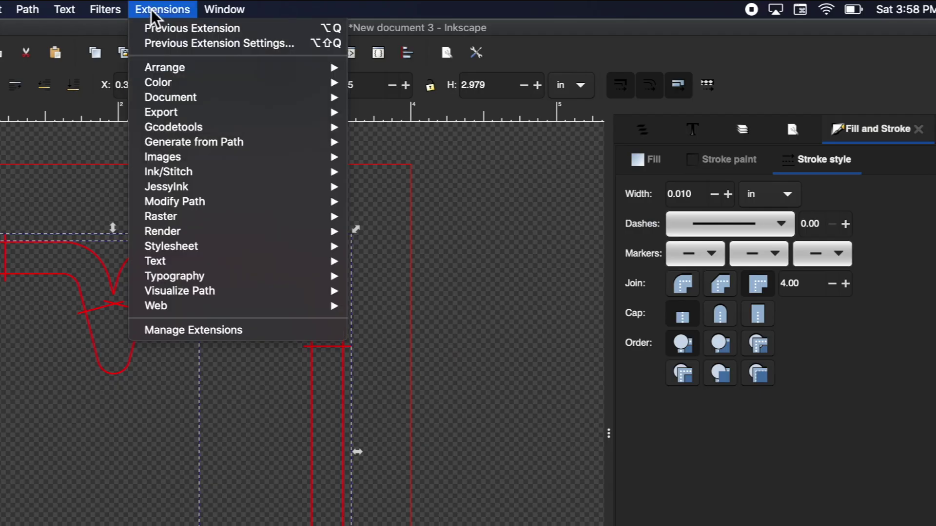
{"action": "mouse_move", "coordinate": [370, 102]}
{"action": "left_click", "coordinate": [385, 260]}
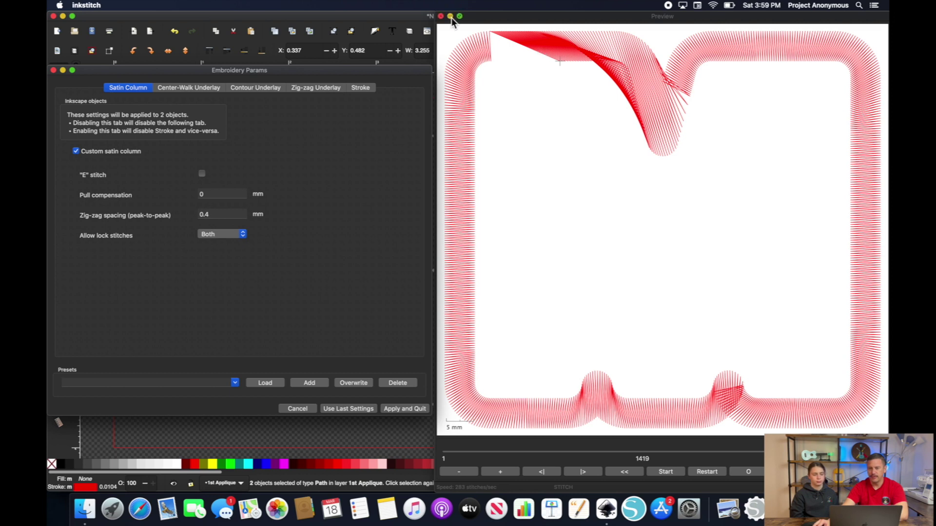
{"action": "left_click", "coordinate": [298, 409]}
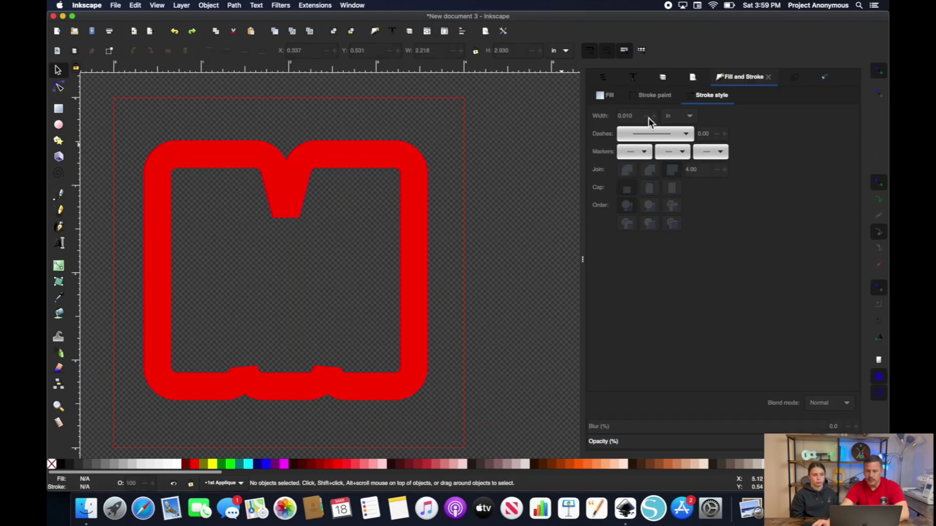
- Set the red outline's stroke width to 0.2 in and convert it to satin again
{"action": "left_click", "coordinate": [425, 205]}
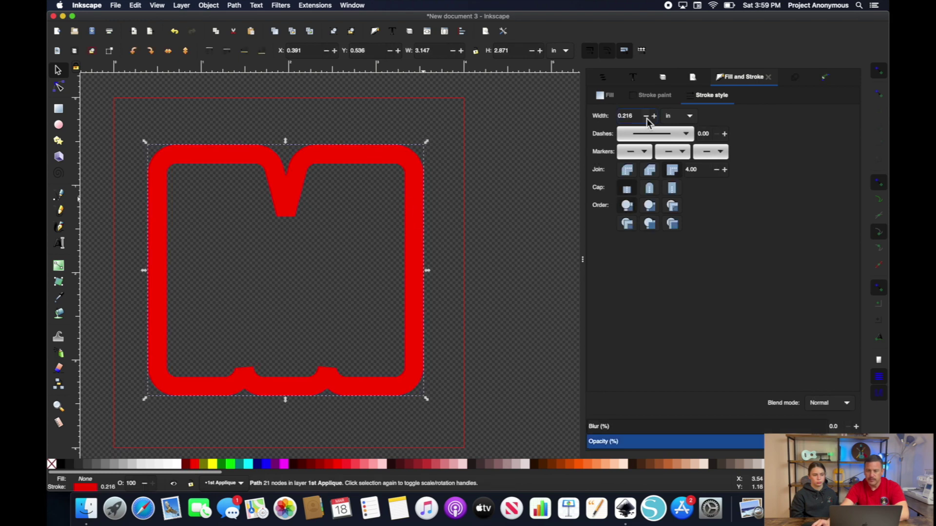
{"action": "left_click", "coordinate": [646, 117]}
{"action": "type", "text": "0.2"}
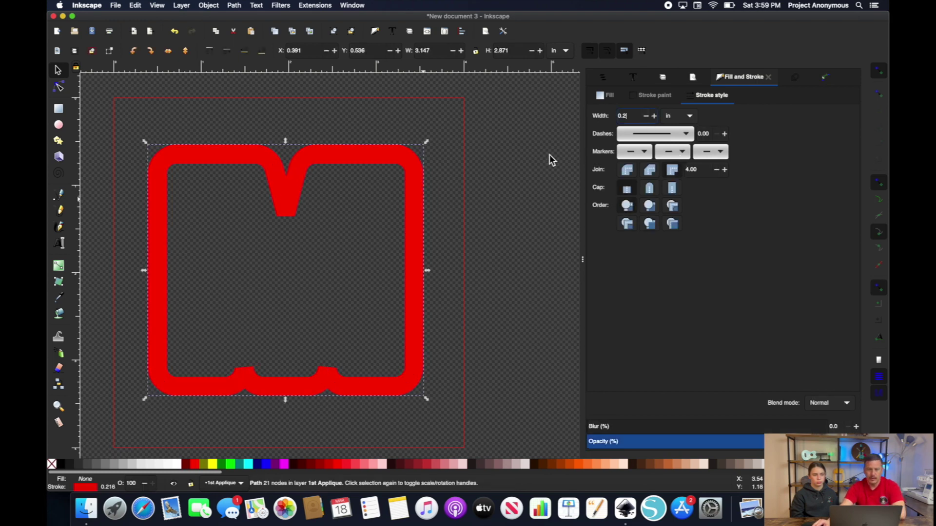
{"action": "key", "text": "Return"}
{"action": "left_click", "coordinate": [315, 4]}
{"action": "left_click", "coordinate": [575, 151]}
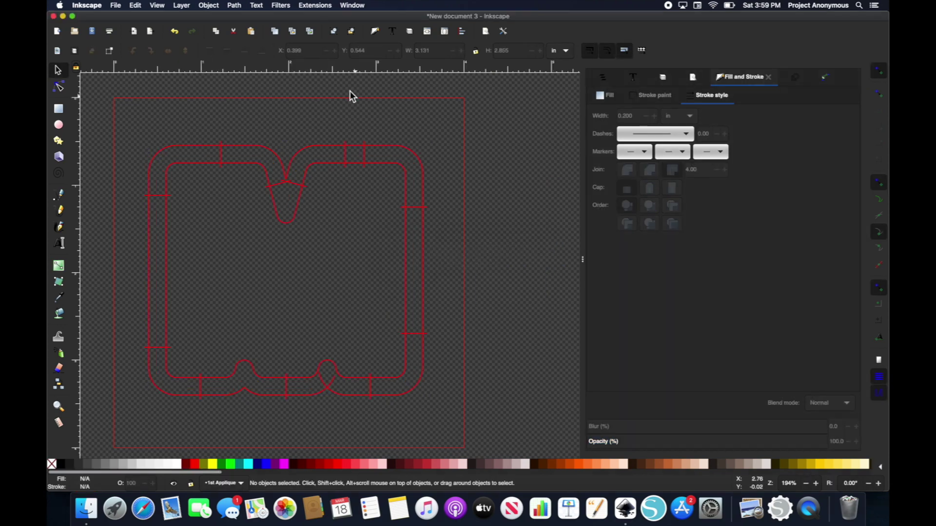
{"action": "left_click", "coordinate": [314, 5]}
{"action": "left_click", "coordinate": [332, 96]}
{"action": "left_click", "coordinate": [468, 130]}
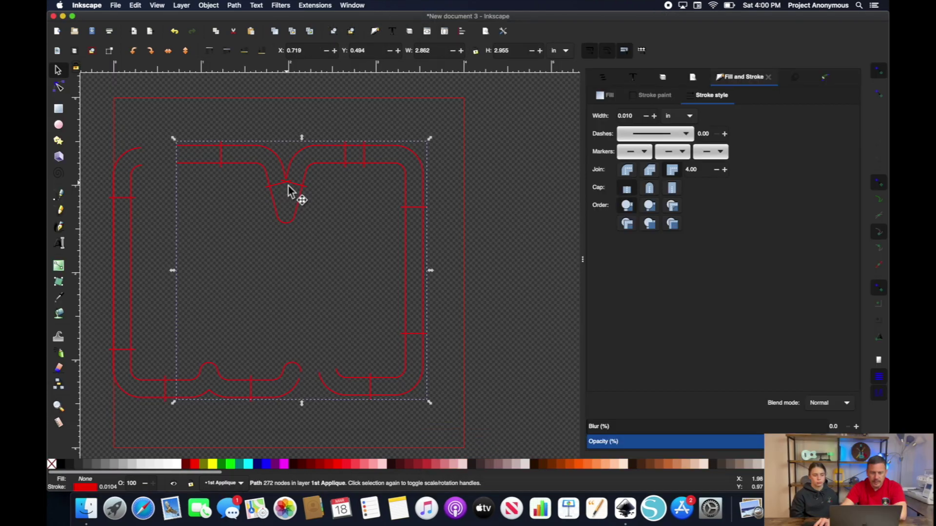
- Drag the crossing rung's end node into place inside the M's notch
{"action": "scroll", "coordinate": [294, 195], "scroll_direction": "up", "scroll_amount": 5}
{"action": "left_click", "coordinate": [57, 90]}
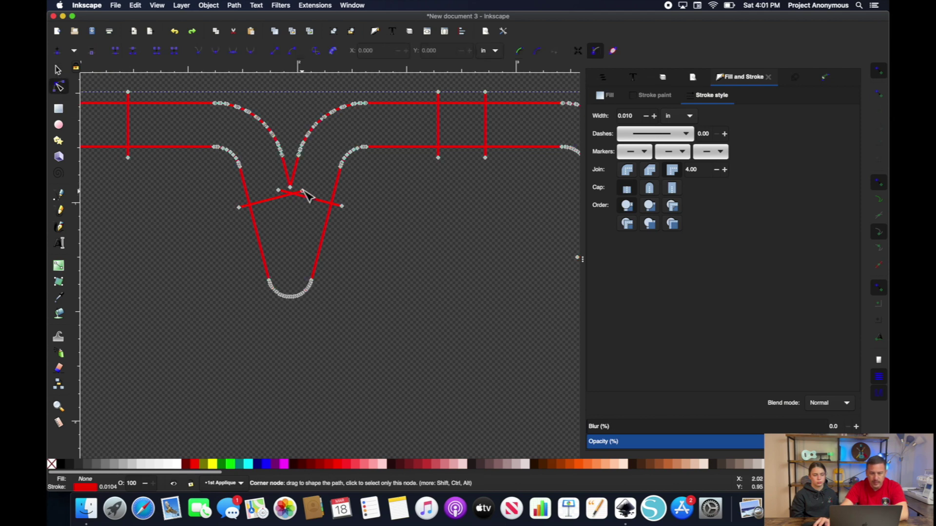
{"action": "left_click_drag", "start_coordinate": [302, 187], "coordinate": [292, 168]}
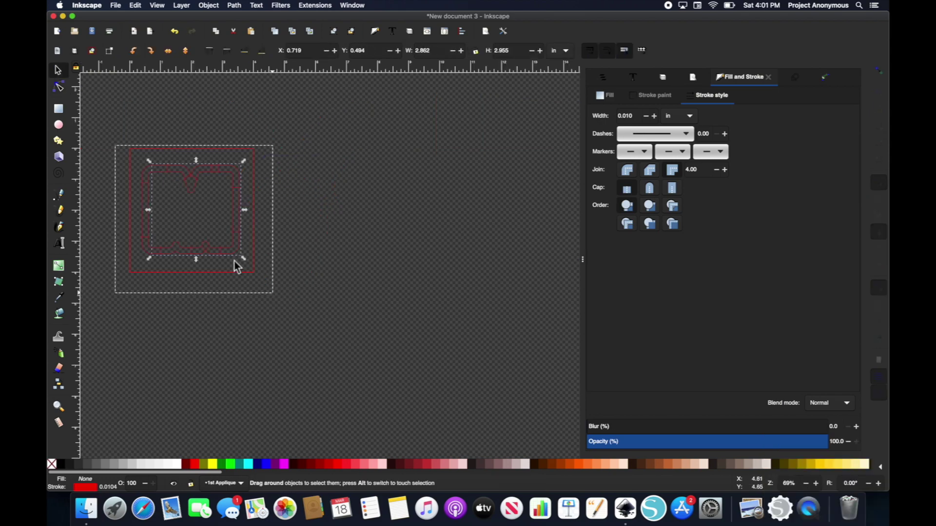
- Apply Ink/Stitch satin column settings with 0.4 mm zig-zag spacing to both border paths
{"action": "left_click", "coordinate": [315, 5]}
{"action": "mouse_move", "coordinate": [344, 97]}
{"action": "left_click", "coordinate": [481, 152]}
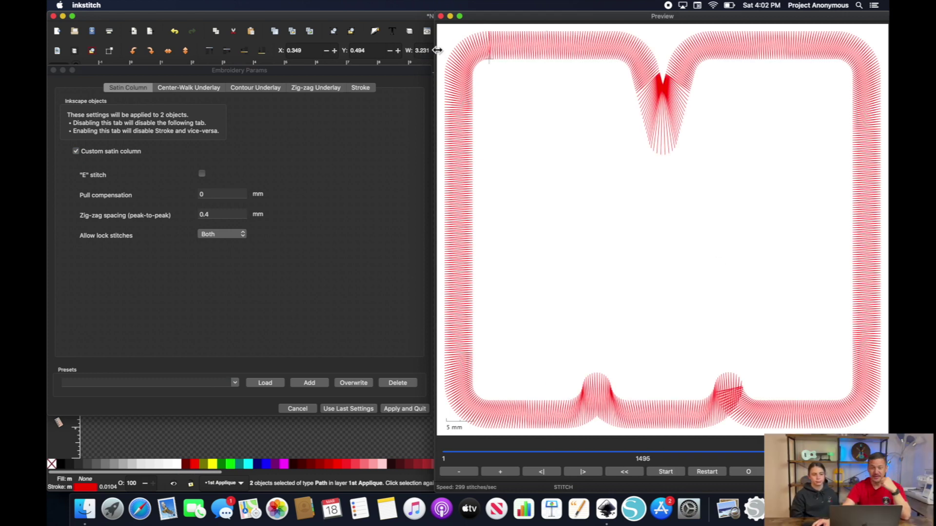
{"action": "left_click", "coordinate": [402, 409]}
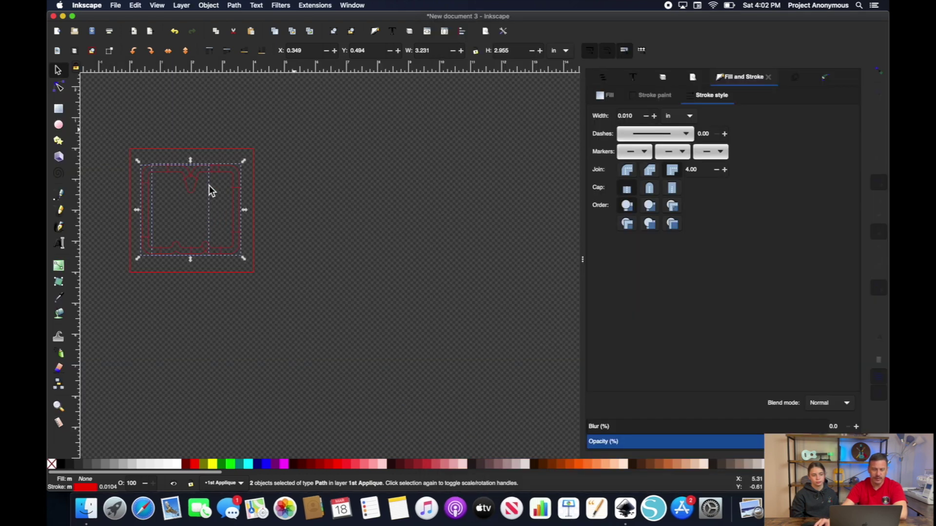
{"action": "left_click", "coordinate": [199, 191]}
{"action": "scroll", "coordinate": [199, 191], "scroll_direction": "up", "scroll_amount": 3}
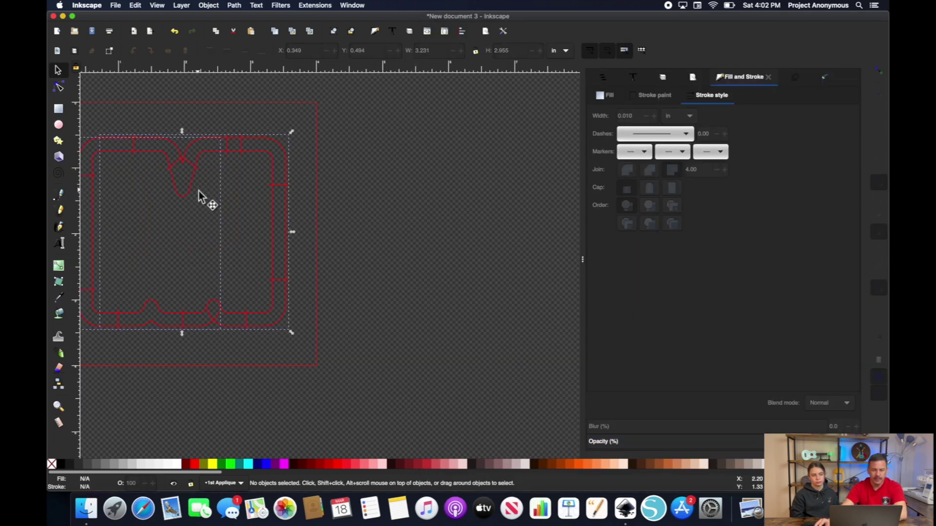
{"action": "left_click", "coordinate": [200, 194]}
{"action": "key", "text": "5"}
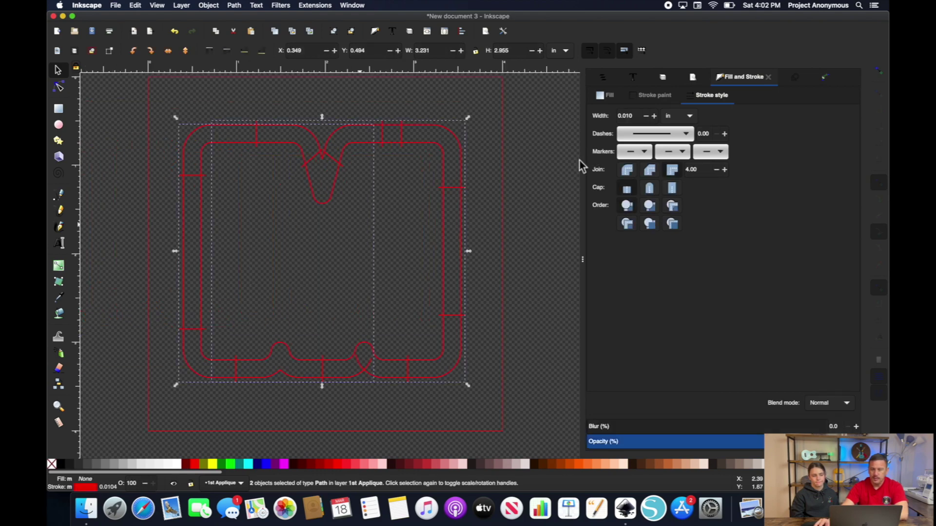
- Make the satin border paths' stroke black
{"action": "left_click", "coordinate": [668, 78]}
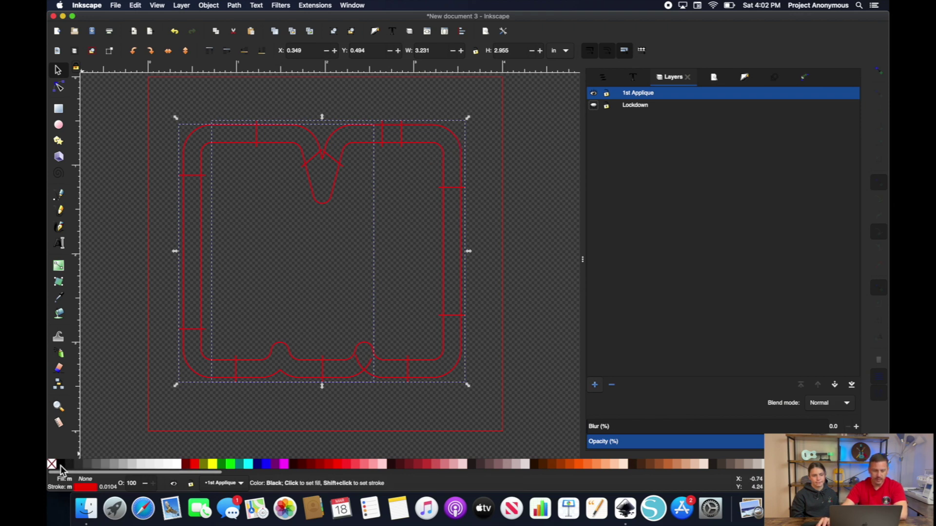
{"action": "key", "text": "ctrl+z"}
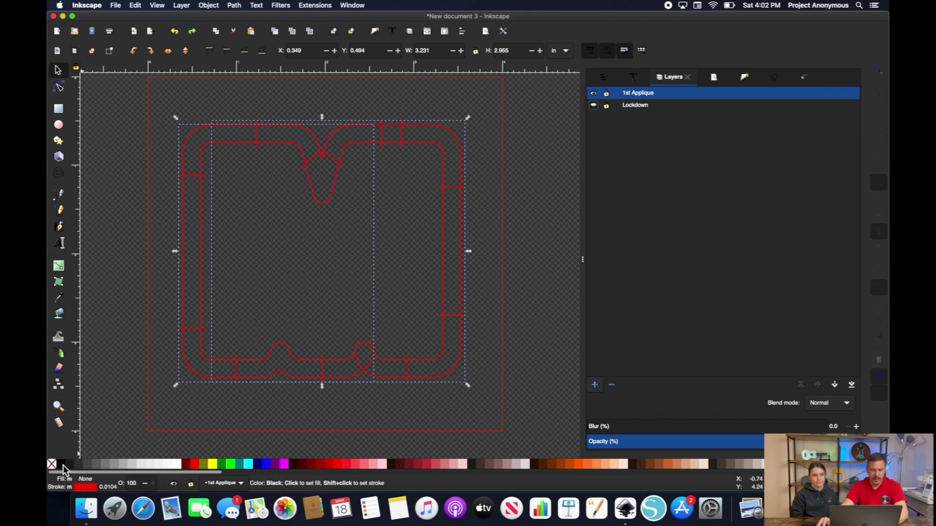
{"action": "left_click", "coordinate": [63, 465], "text": "shift"}
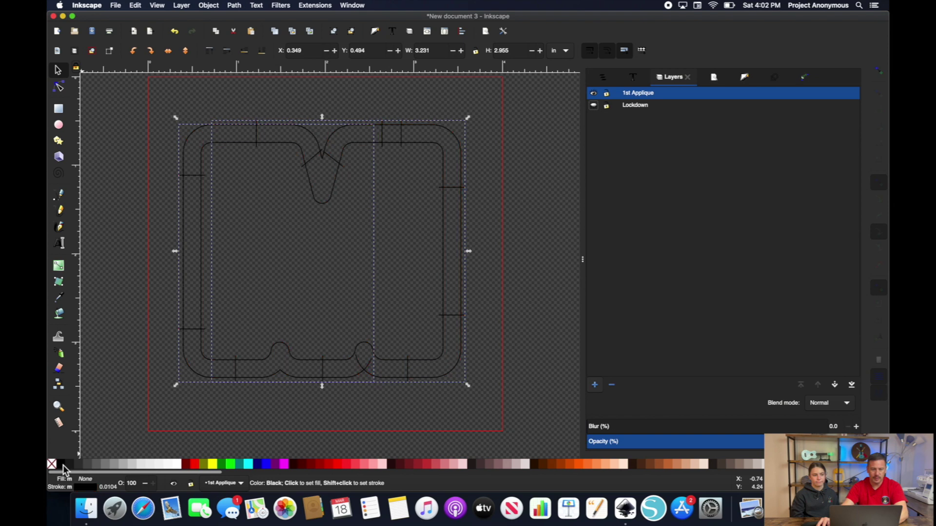
- Show the Lockdown layer, hide 1st Applique, and recolour the M outline magenta
{"action": "left_click", "coordinate": [640, 109]}
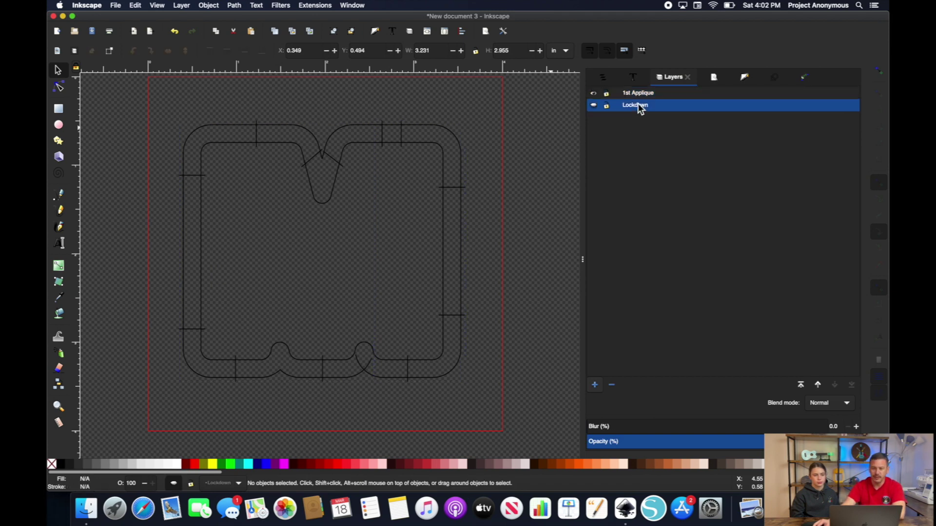
{"action": "left_click", "coordinate": [594, 106]}
{"action": "left_click", "coordinate": [593, 93]}
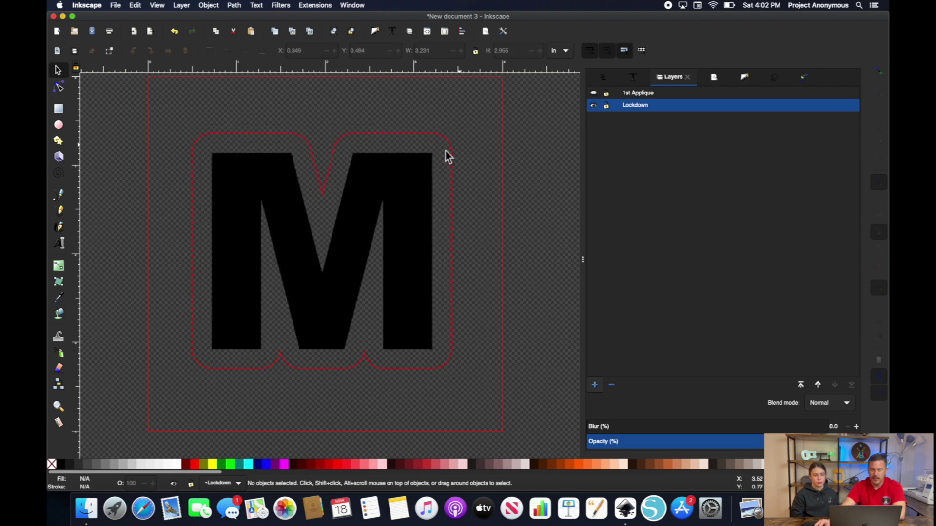
{"action": "left_click", "coordinate": [451, 154]}
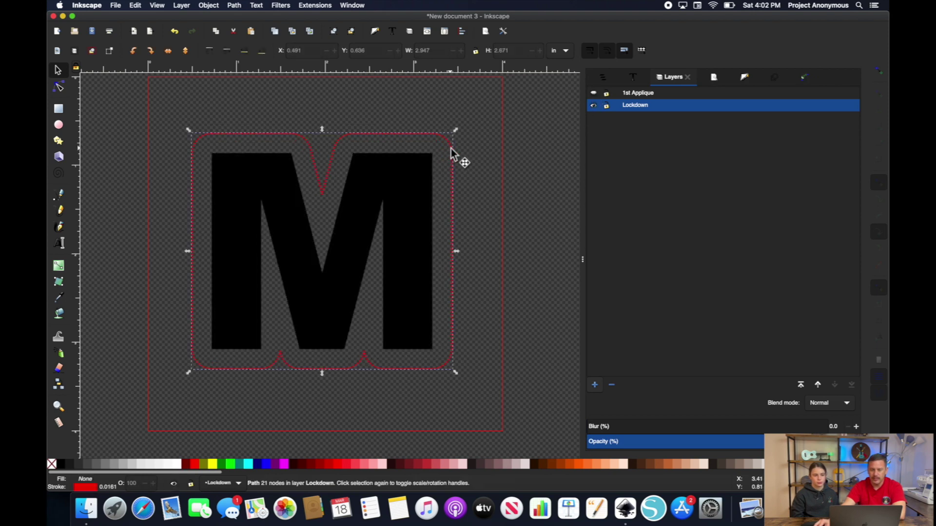
{"action": "left_click", "coordinate": [286, 467], "text": "shift"}
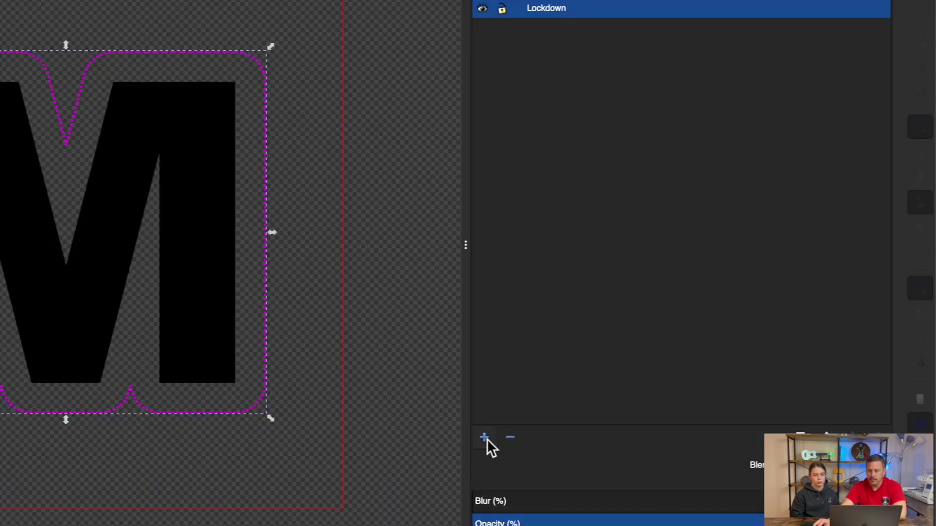
- Add a new layer named '2nd Applique' at the top of the layer stack
{"action": "left_click", "coordinate": [596, 386]}
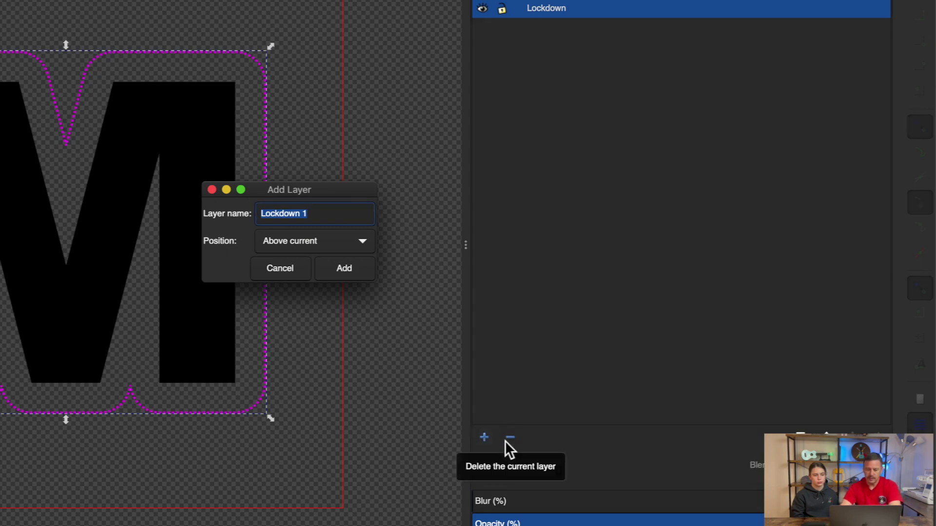
{"action": "type", "text": "2nd Ap"}
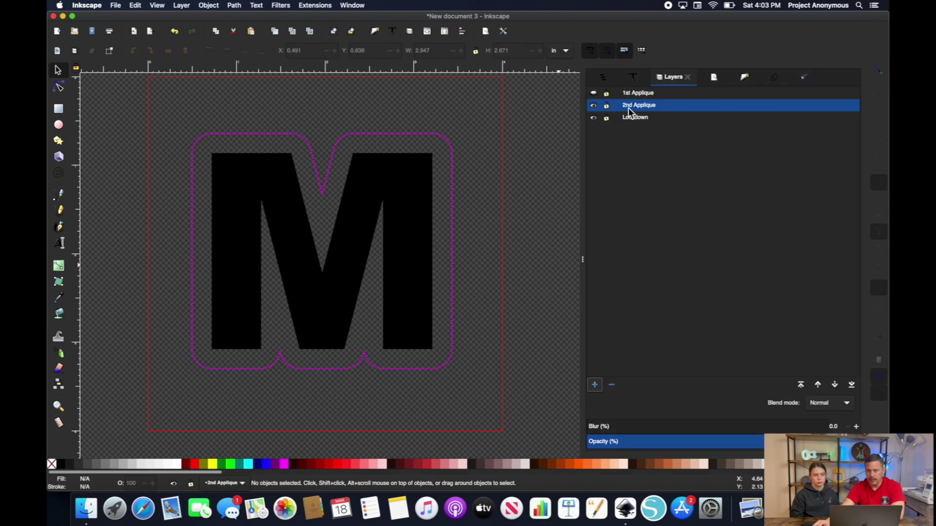
{"action": "left_click_drag", "start_coordinate": [623, 106], "coordinate": [629, 90]}
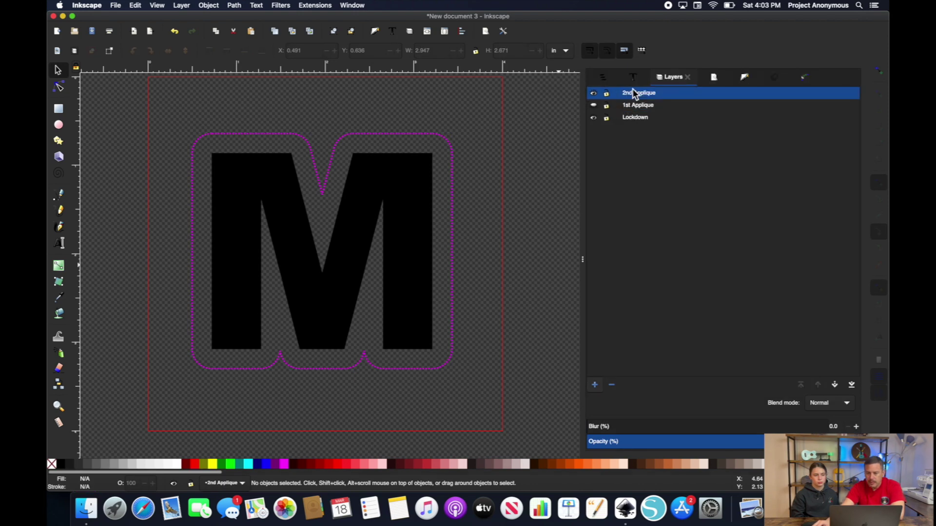
- Move the black M onto 2nd Applique and hide the 1st Applique and Lockdown layers
{"action": "left_click", "coordinate": [426, 201]}
{"action": "right_click", "coordinate": [422, 194]}
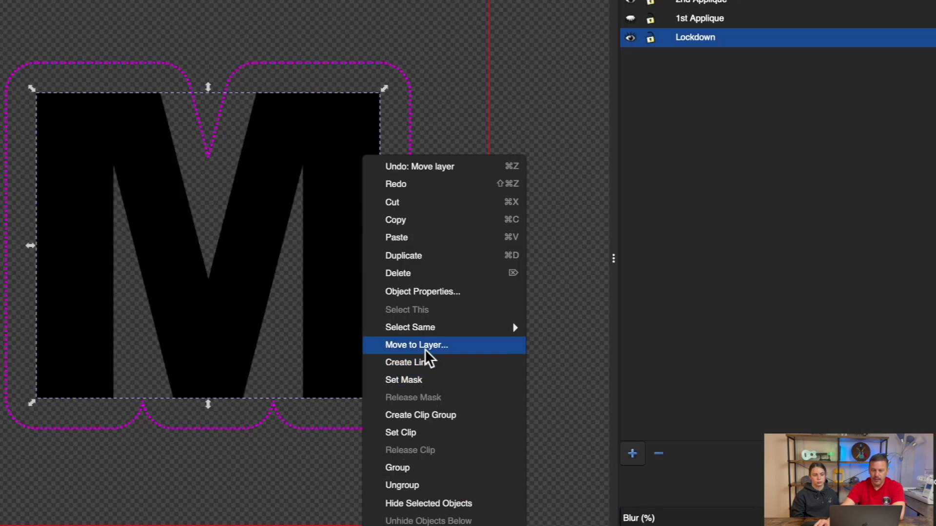
{"action": "left_click", "coordinate": [425, 348]}
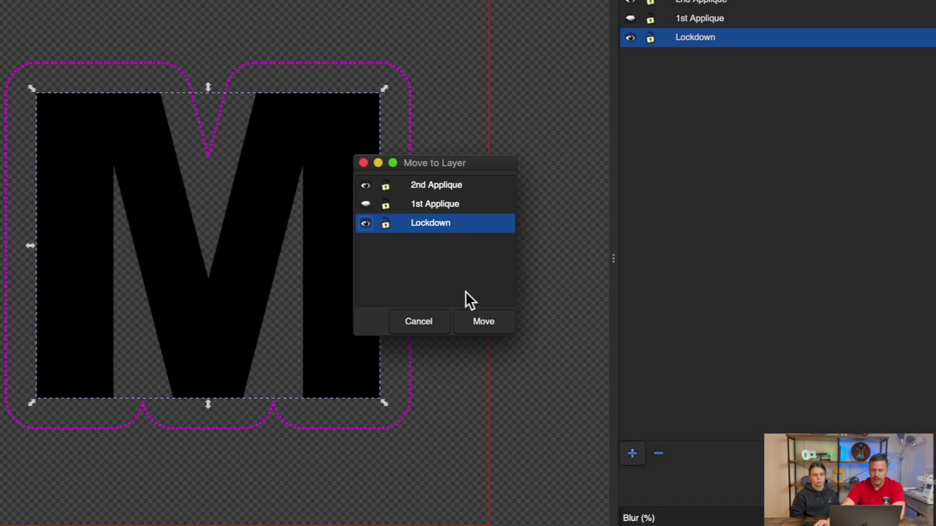
{"action": "left_click", "coordinate": [494, 322]}
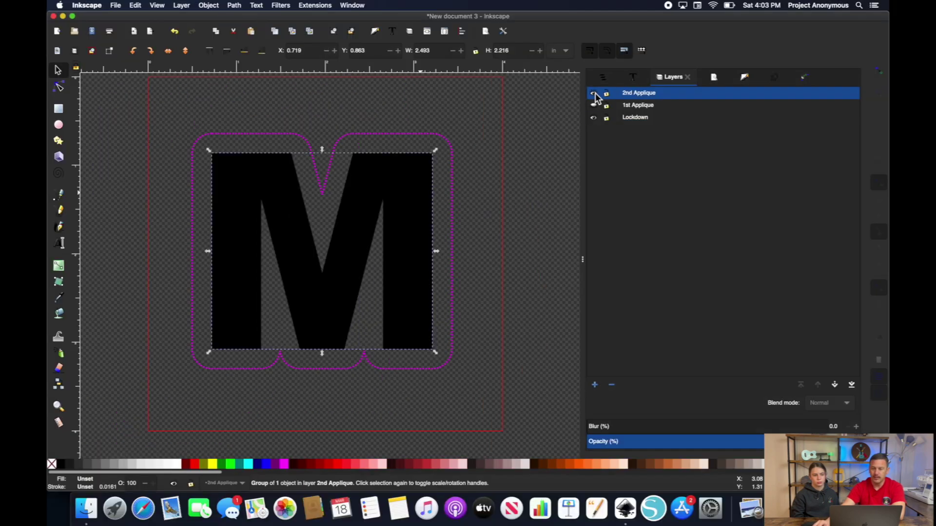
{"action": "left_click", "coordinate": [594, 105]}
{"action": "left_click", "coordinate": [593, 118]}
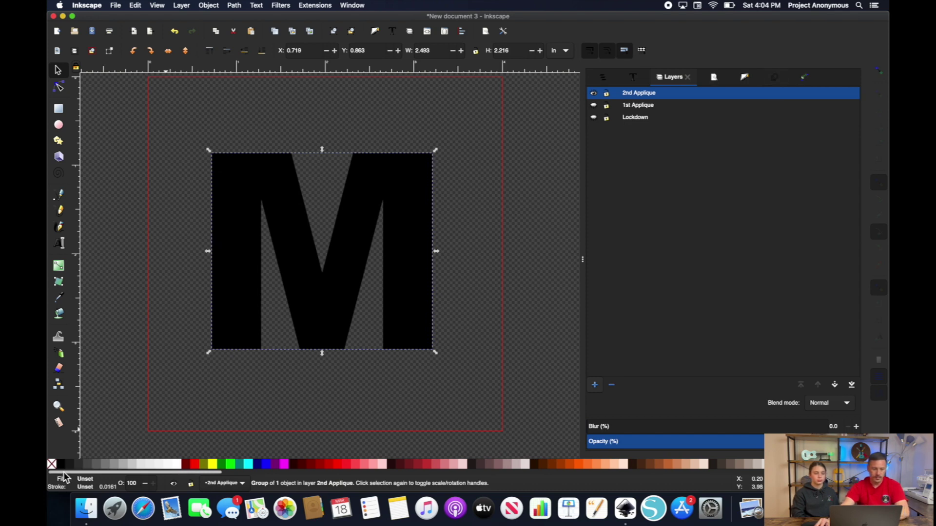
- Give the M a red stroke with no fill and check the dash patterns
{"action": "left_click", "coordinate": [197, 465], "text": "shift"}
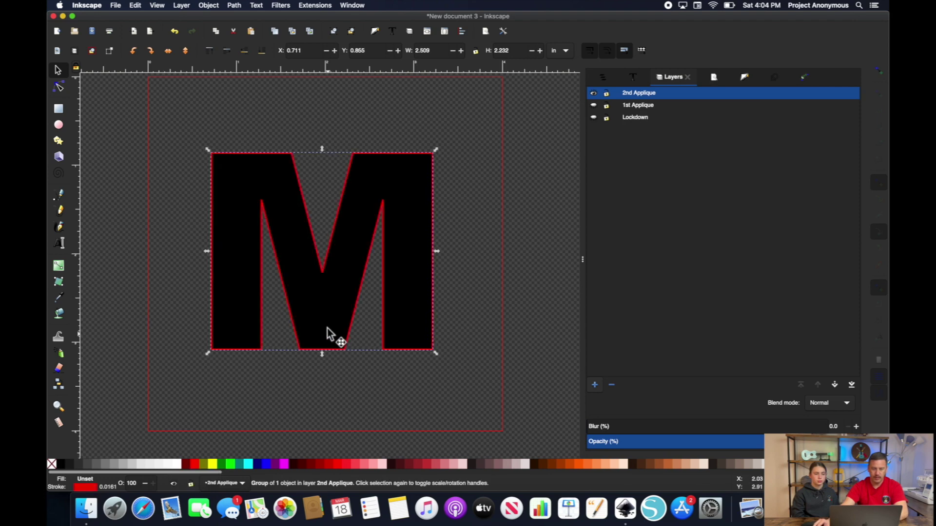
{"action": "left_click", "coordinate": [52, 466]}
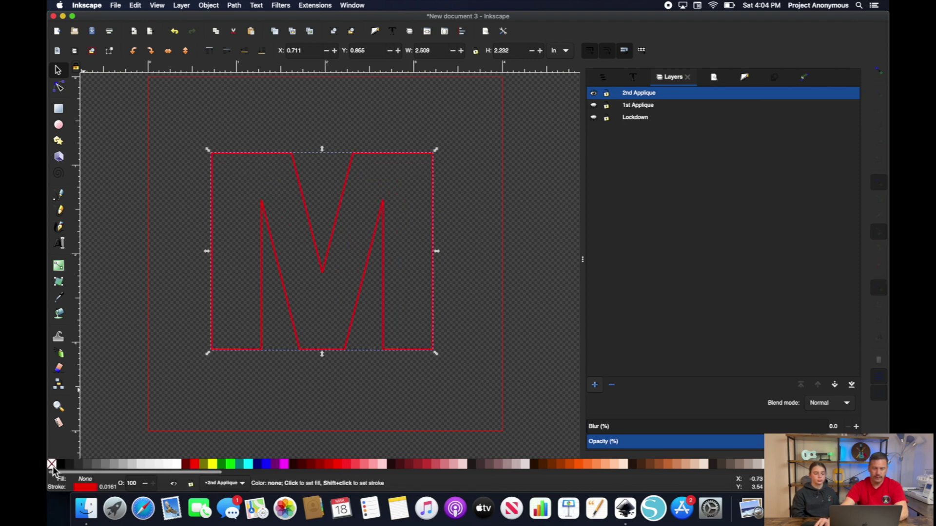
{"action": "left_click", "coordinate": [744, 81]}
{"action": "left_click", "coordinate": [678, 139]}
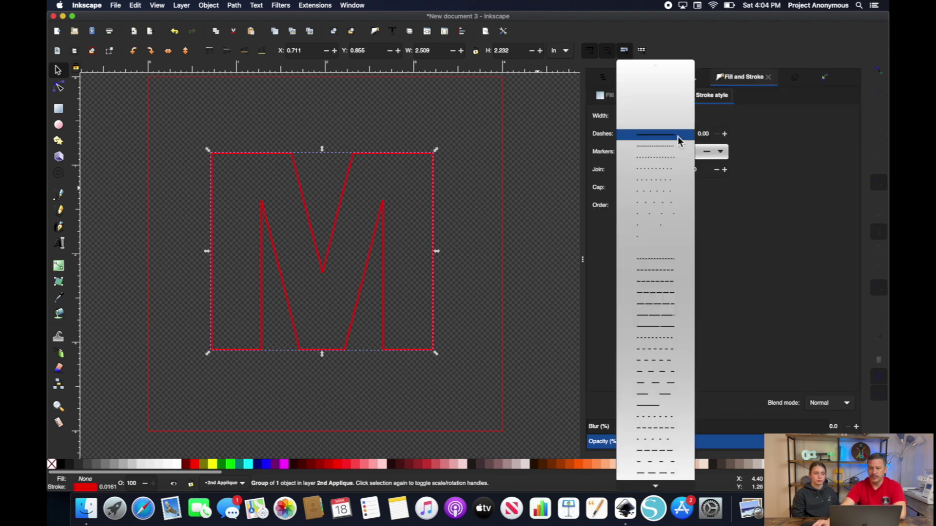
{"action": "key", "text": "Escape"}
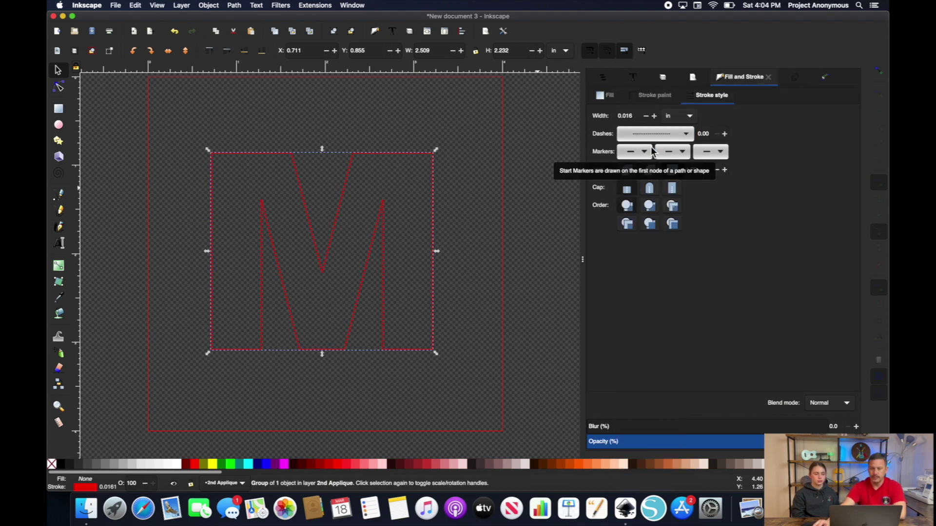
- Make the Lockdown layer visible again and rubber-band select the whole design
{"action": "left_click", "coordinate": [662, 80]}
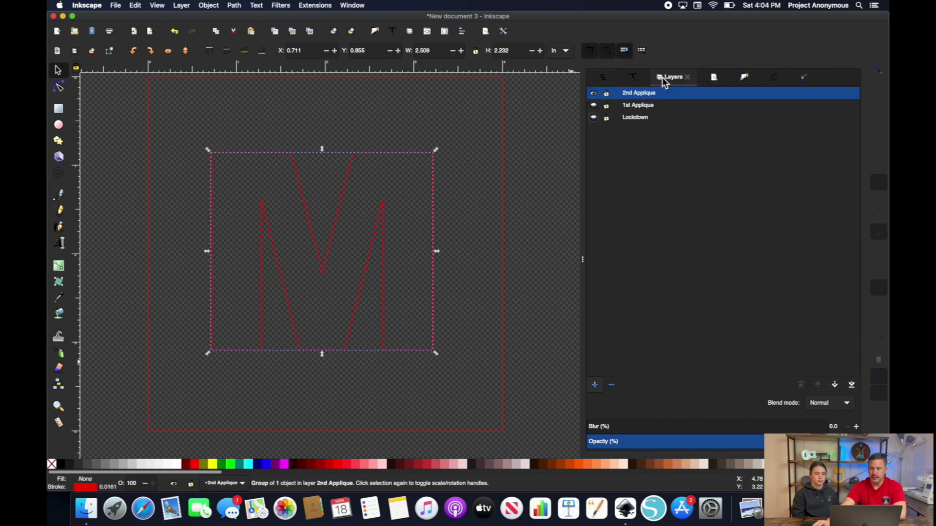
{"action": "left_click", "coordinate": [593, 117]}
{"action": "left_click", "coordinate": [162, 97]}
{"action": "left_click_drag", "start_coordinate": [162, 98], "coordinate": [510, 396]}
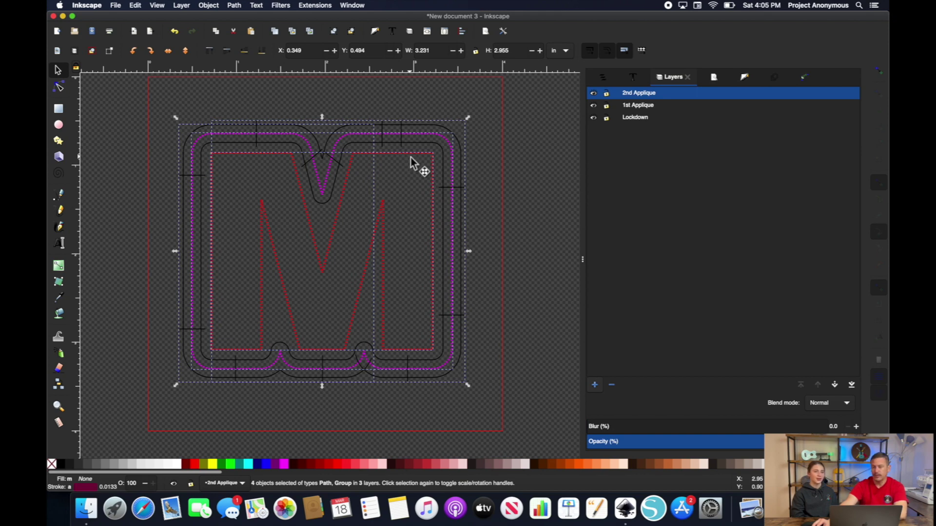
- Play the M applique in the Ink/Stitch Simulator at fast speed, then close it
{"action": "left_click", "coordinate": [315, 6]}
{"action": "mouse_move", "coordinate": [346, 105]}
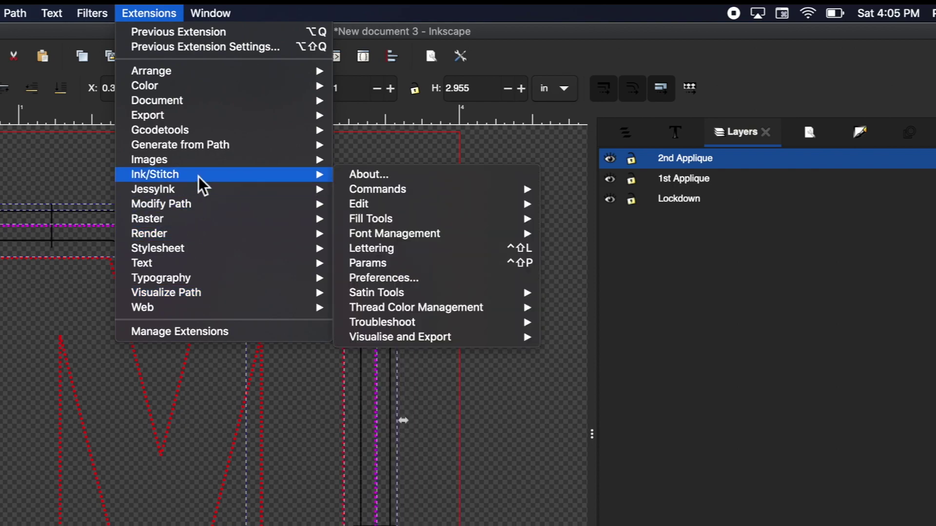
{"action": "mouse_move", "coordinate": [427, 339]}
{"action": "left_click", "coordinate": [614, 368]}
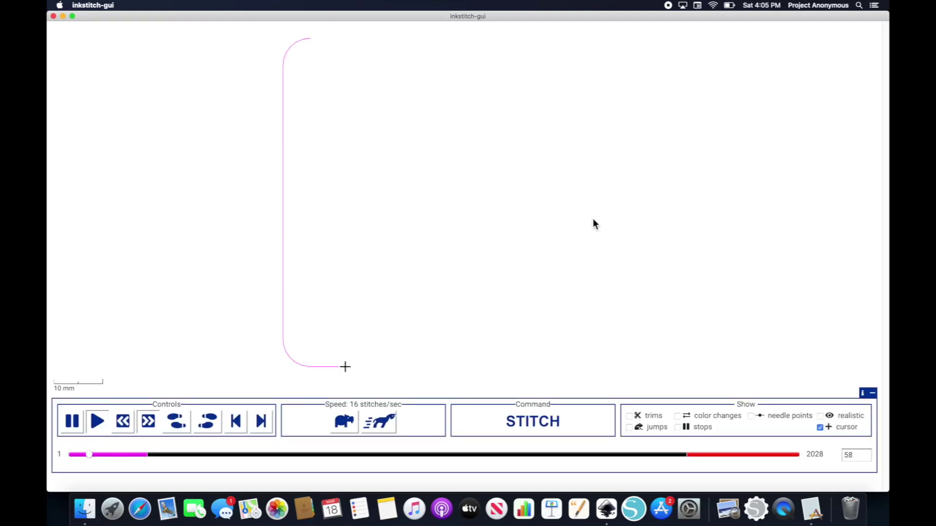
{"action": "triple_click", "coordinate": [382, 431]}
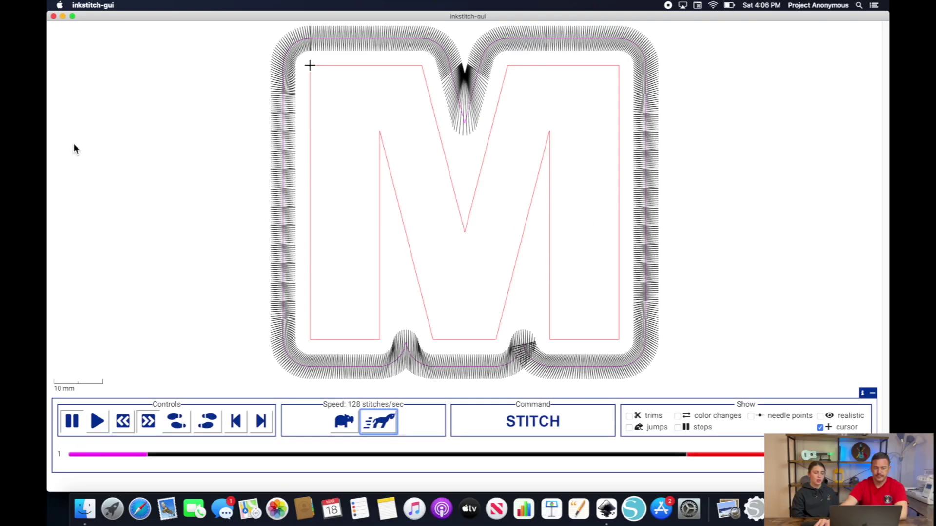
{"action": "left_click", "coordinate": [54, 16]}
- Start saving the design under a file name beginning 'Appli'
{"action": "left_click", "coordinate": [168, 133]}
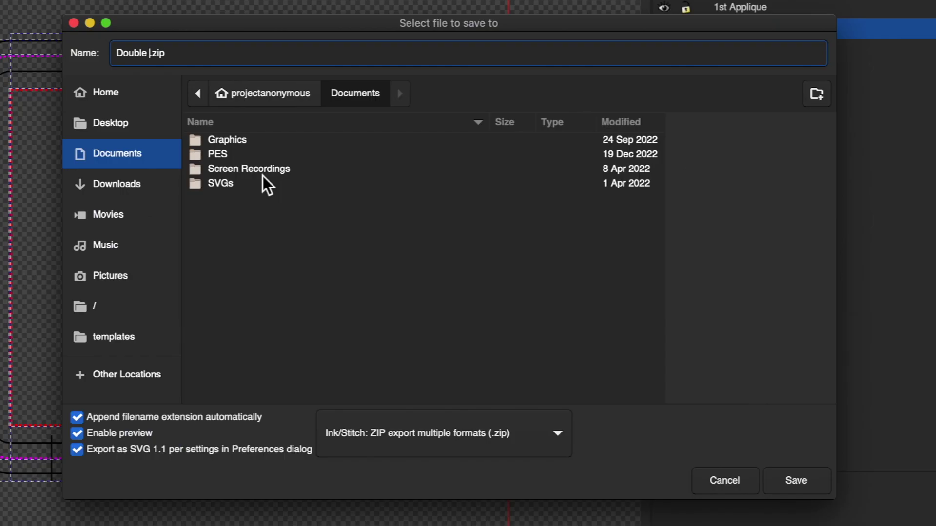
{"action": "type", "text": "Appli"}
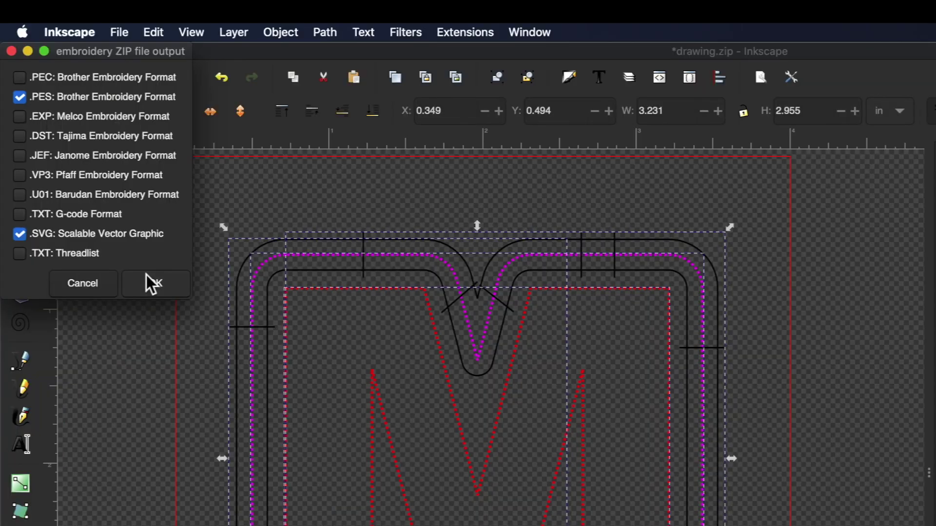